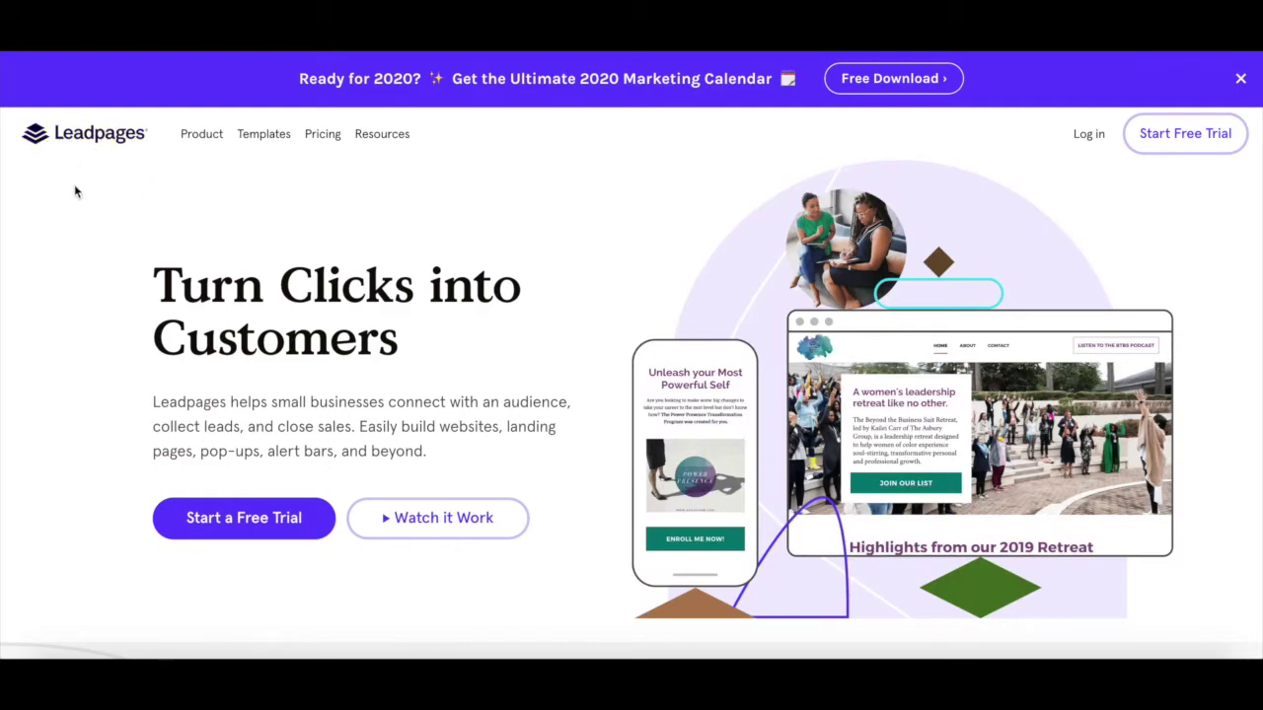
Scroll through the Leadpages homepage, then log in to reach the Landing Pages dashboard.
{"action": "scroll", "coordinate": [75, 191], "scroll_direction": "down", "scroll_amount": 2}
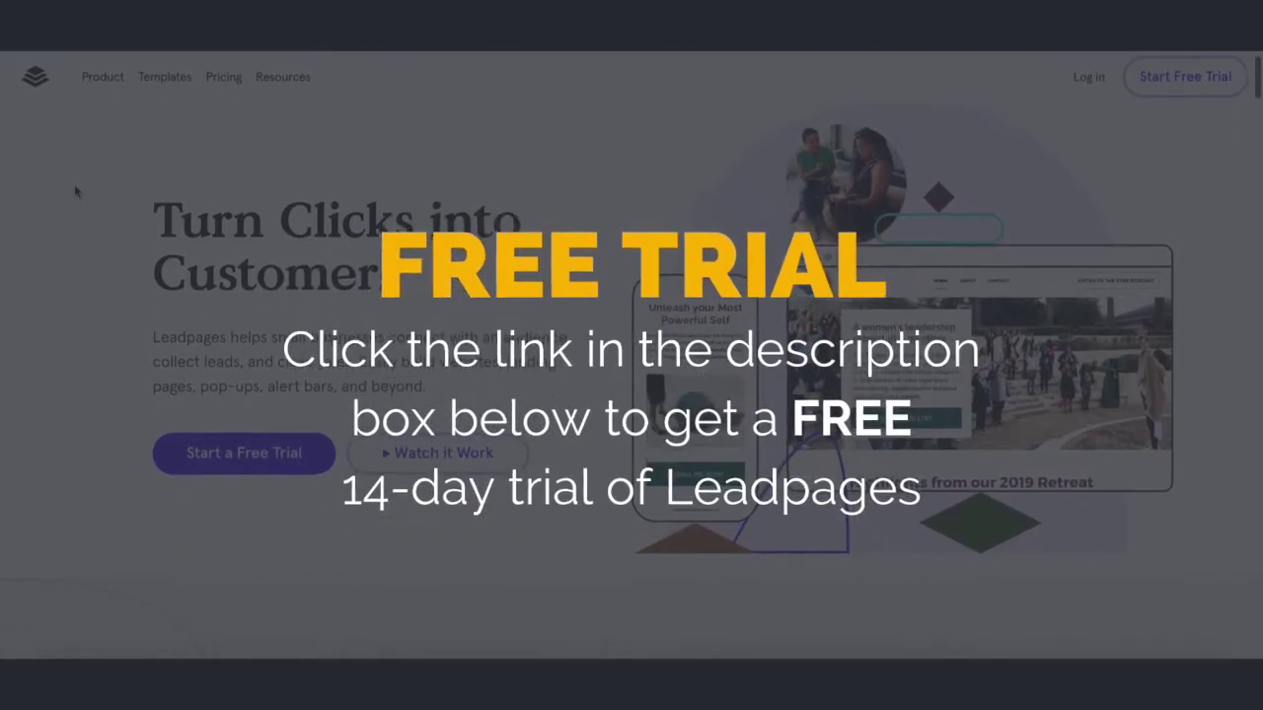
{"action": "scroll", "coordinate": [75, 191], "scroll_direction": "down", "scroll_amount": 3}
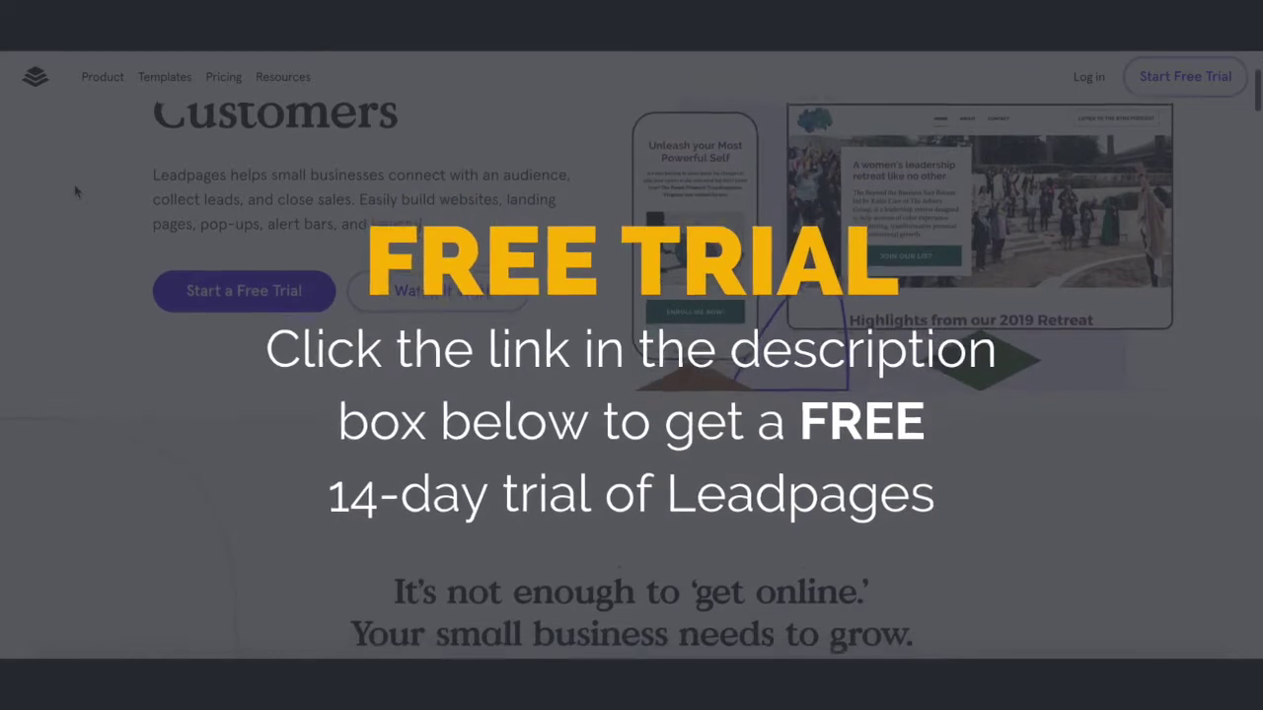
{"action": "scroll", "coordinate": [75, 191], "scroll_direction": "down", "scroll_amount": 3}
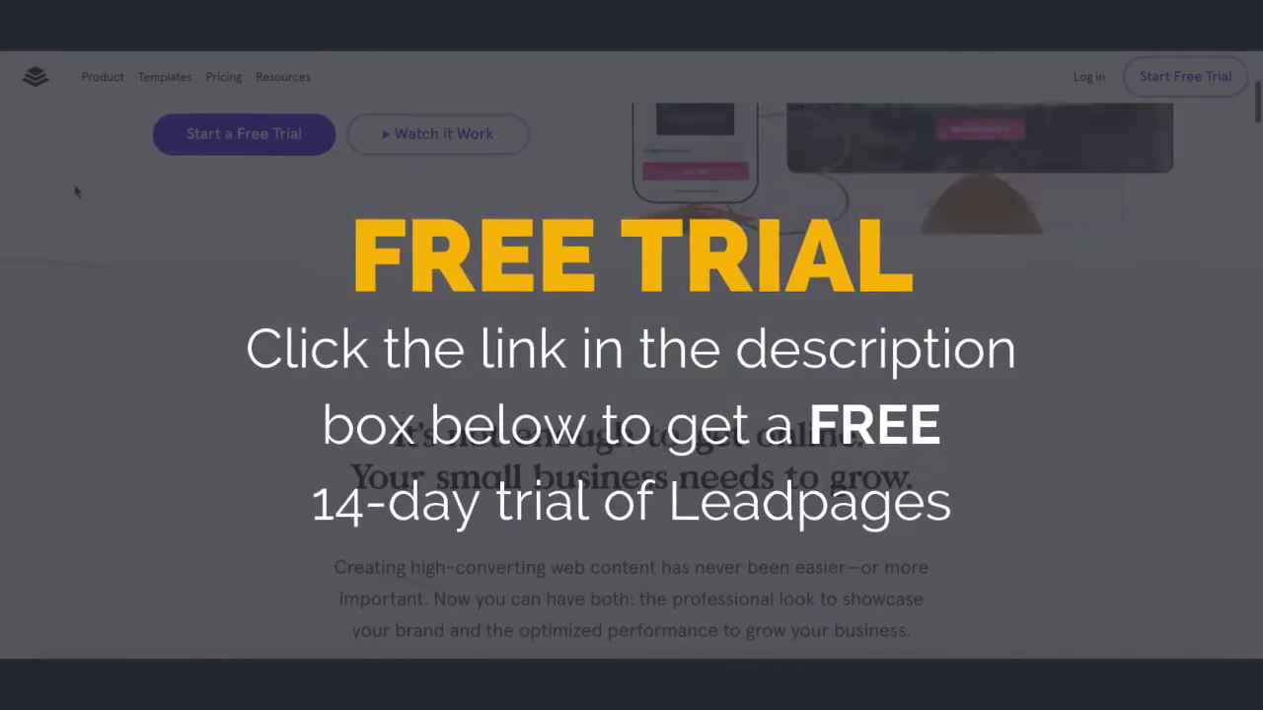
{"action": "scroll", "coordinate": [75, 191], "scroll_direction": "down", "scroll_amount": 3}
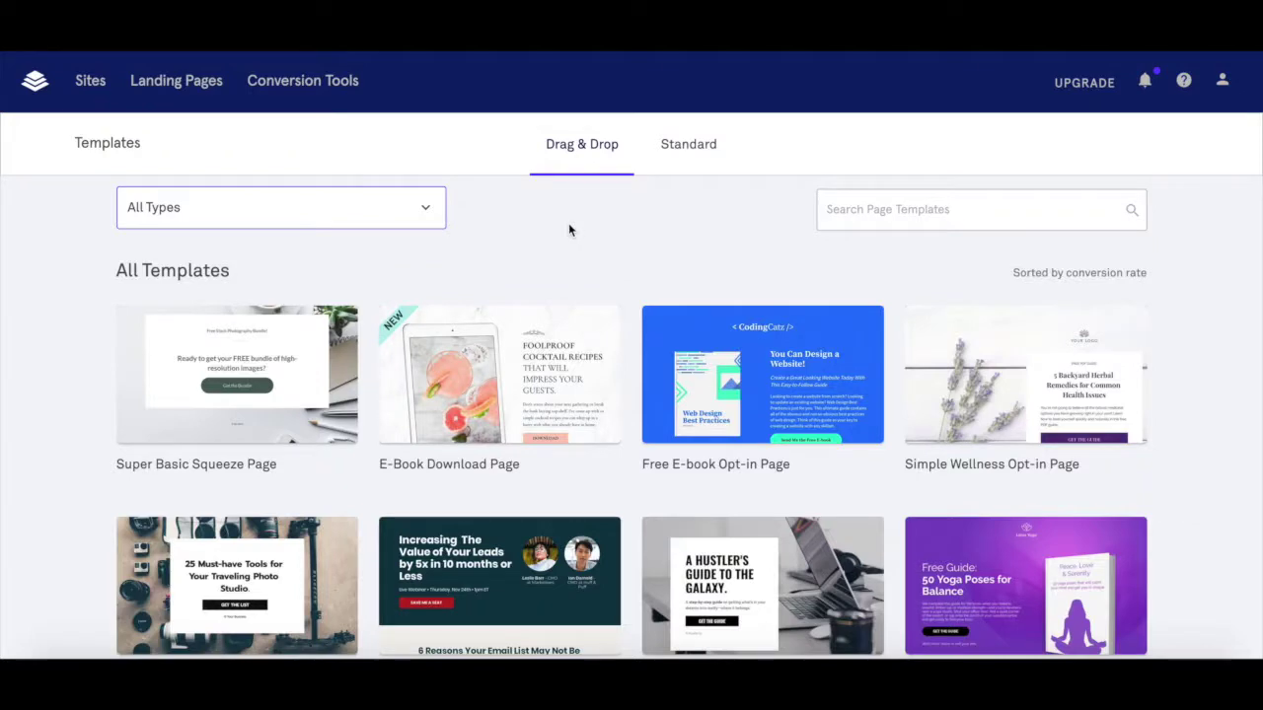
{"action": "scroll", "coordinate": [568, 225], "scroll_direction": "down", "scroll_amount": 1}
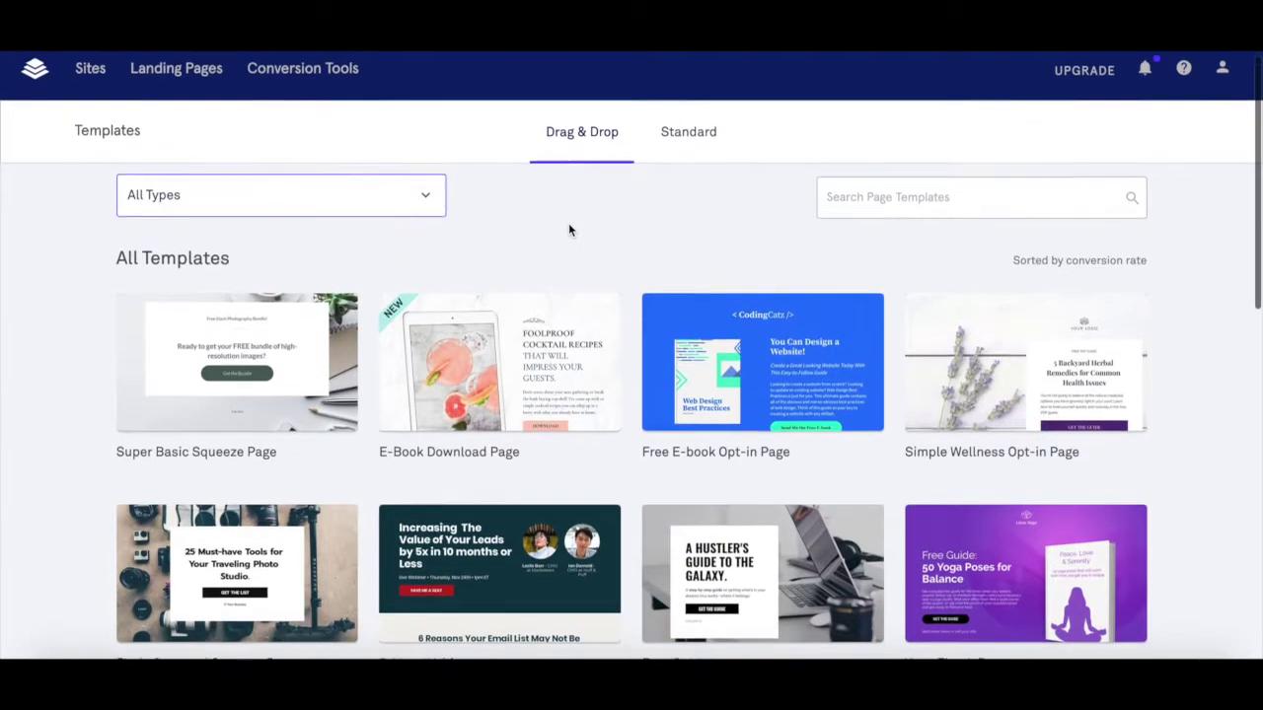
{"action": "scroll", "coordinate": [568, 230], "scroll_direction": "down", "scroll_amount": 2}
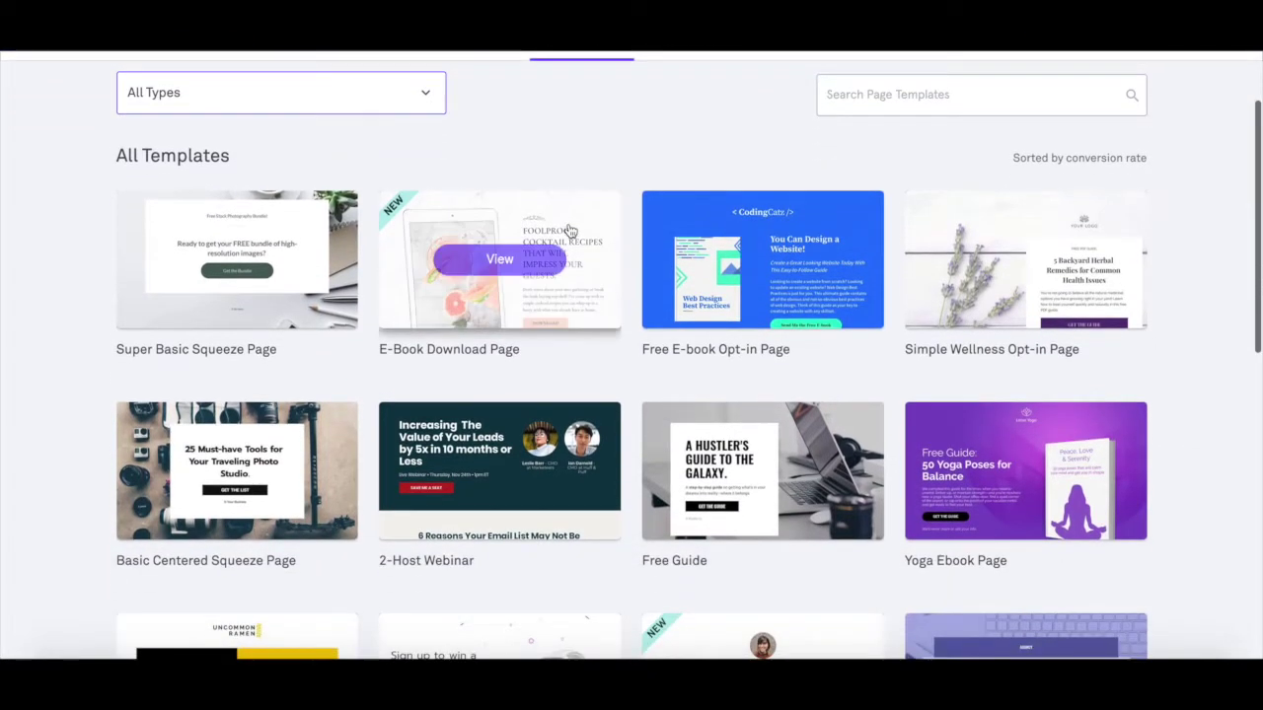
{"action": "scroll", "coordinate": [661, 332], "scroll_direction": "down", "scroll_amount": 1}
{"action": "scroll", "coordinate": [621, 345], "scroll_direction": "down", "scroll_amount": 2}
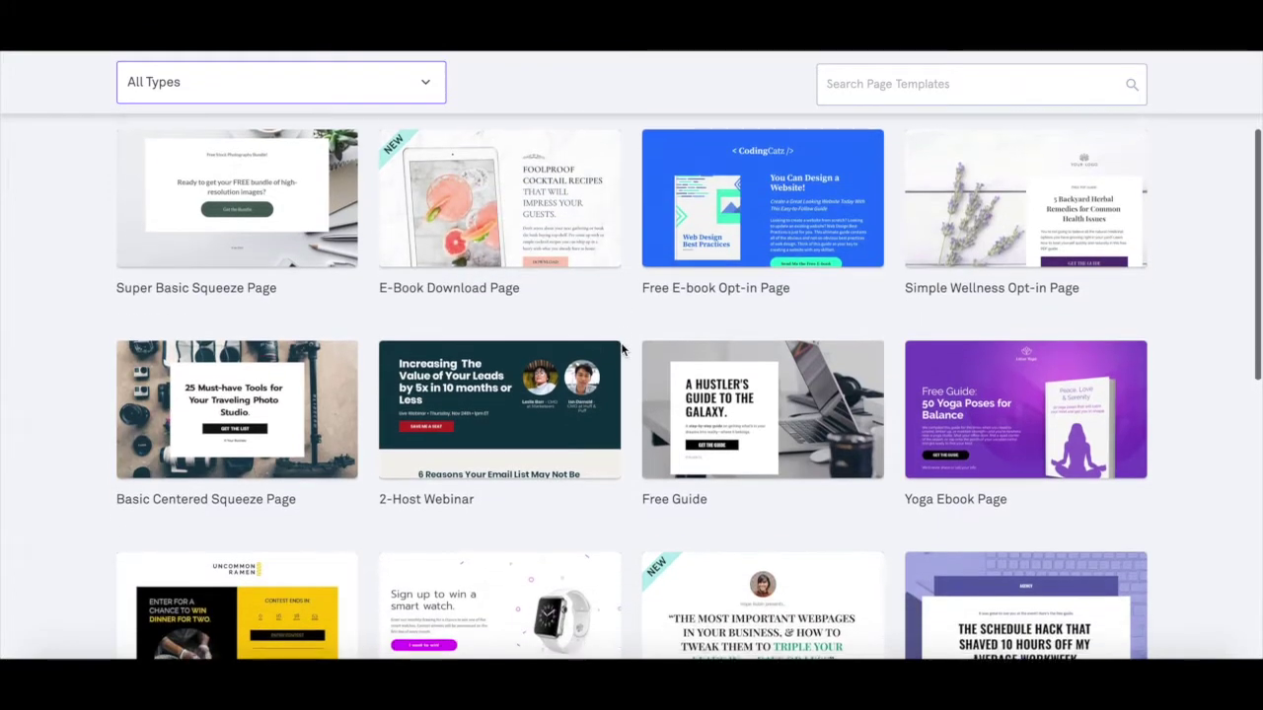
{"action": "scroll", "coordinate": [621, 348], "scroll_direction": "down", "scroll_amount": 3}
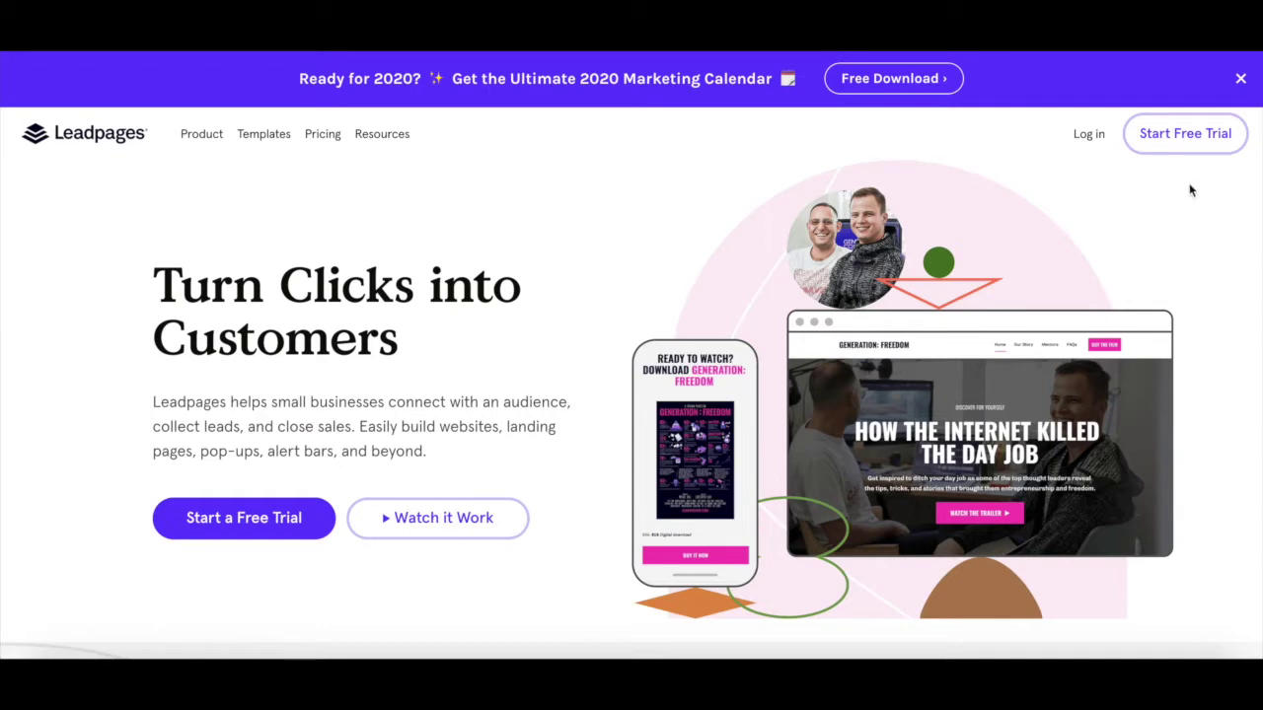
{"action": "left_click", "coordinate": [1089, 138]}
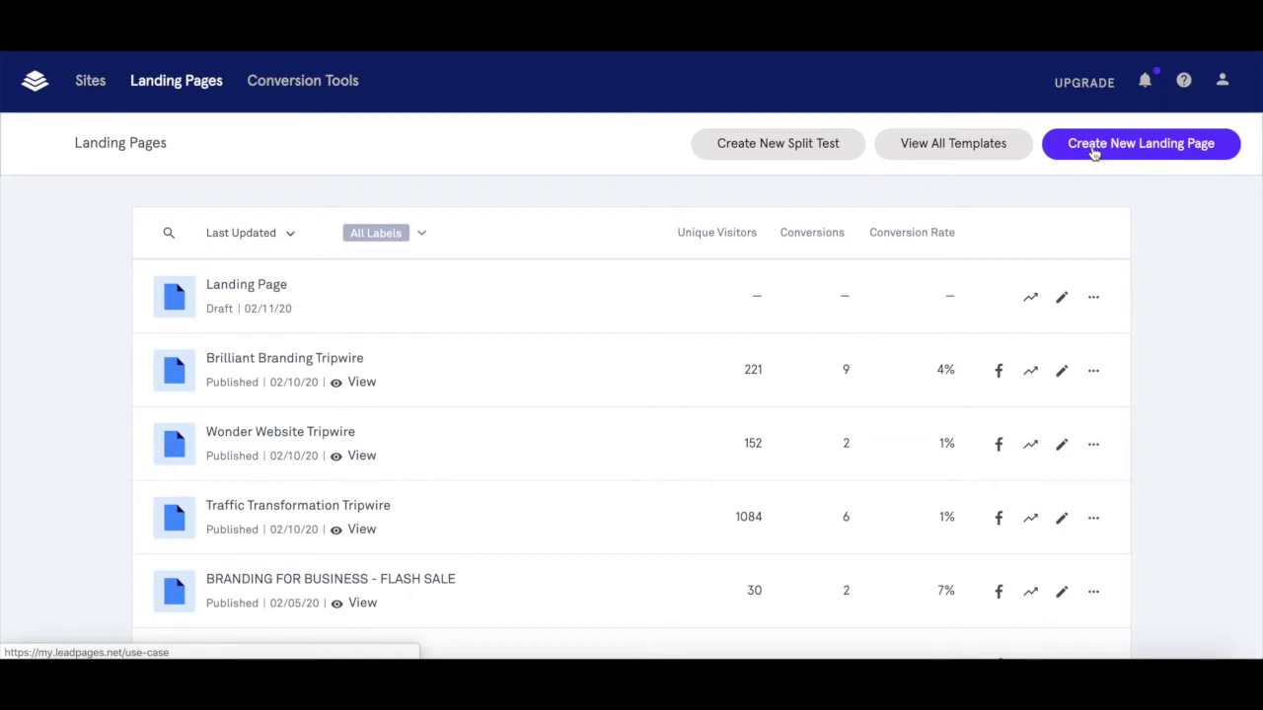
Create a new landing page with Make Sales as its goal to show the Sales templates.
{"action": "left_click", "coordinate": [1093, 153]}
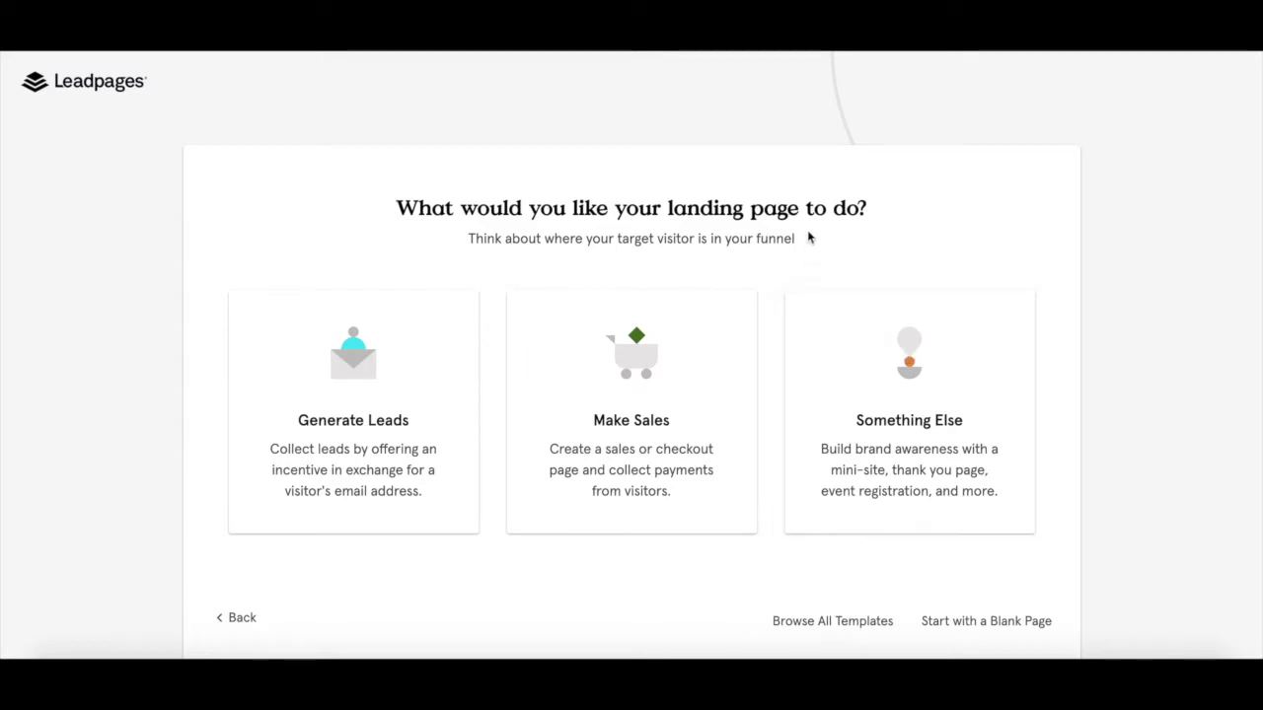
{"action": "left_click", "coordinate": [623, 336]}
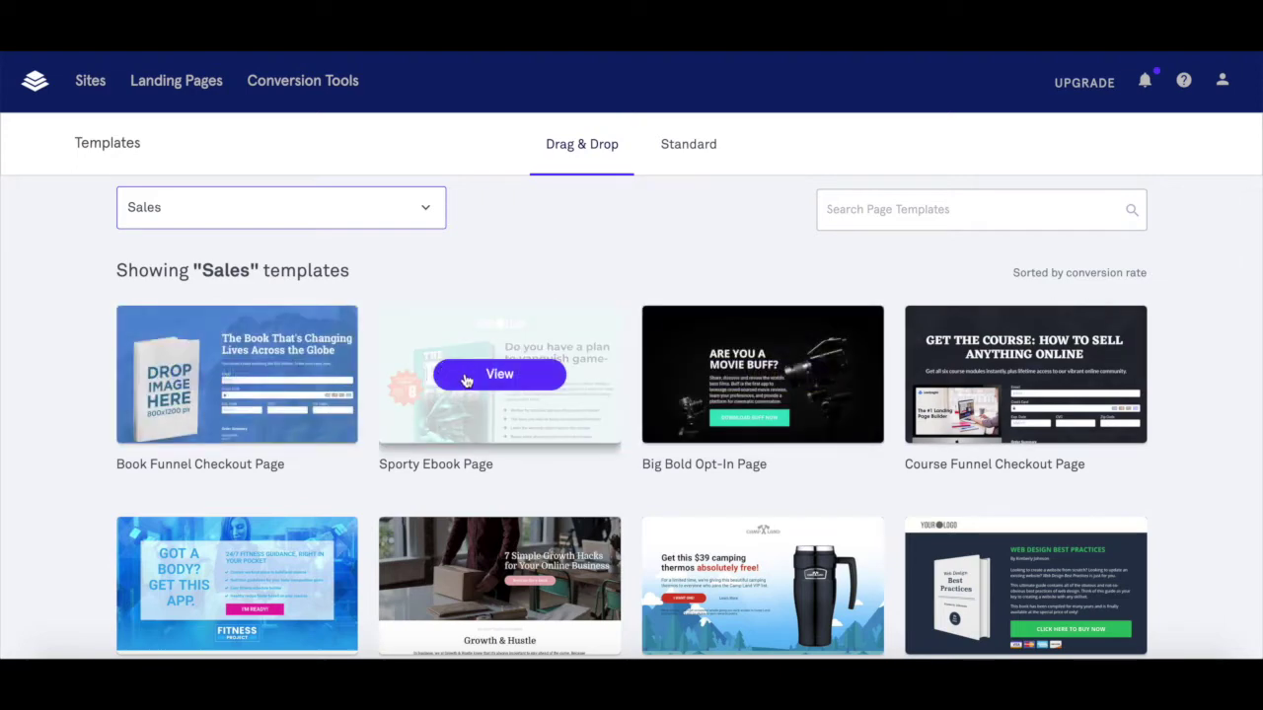
{"action": "left_click", "coordinate": [464, 376]}
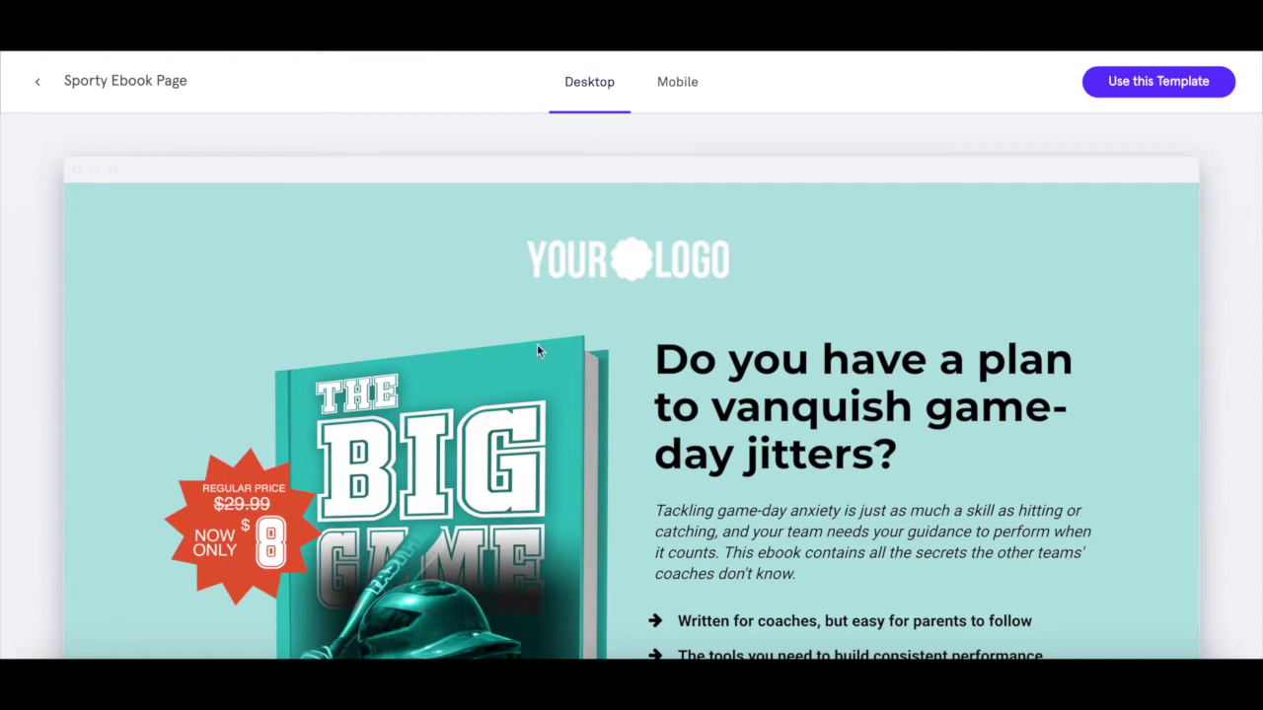
{"action": "left_click", "coordinate": [678, 81]}
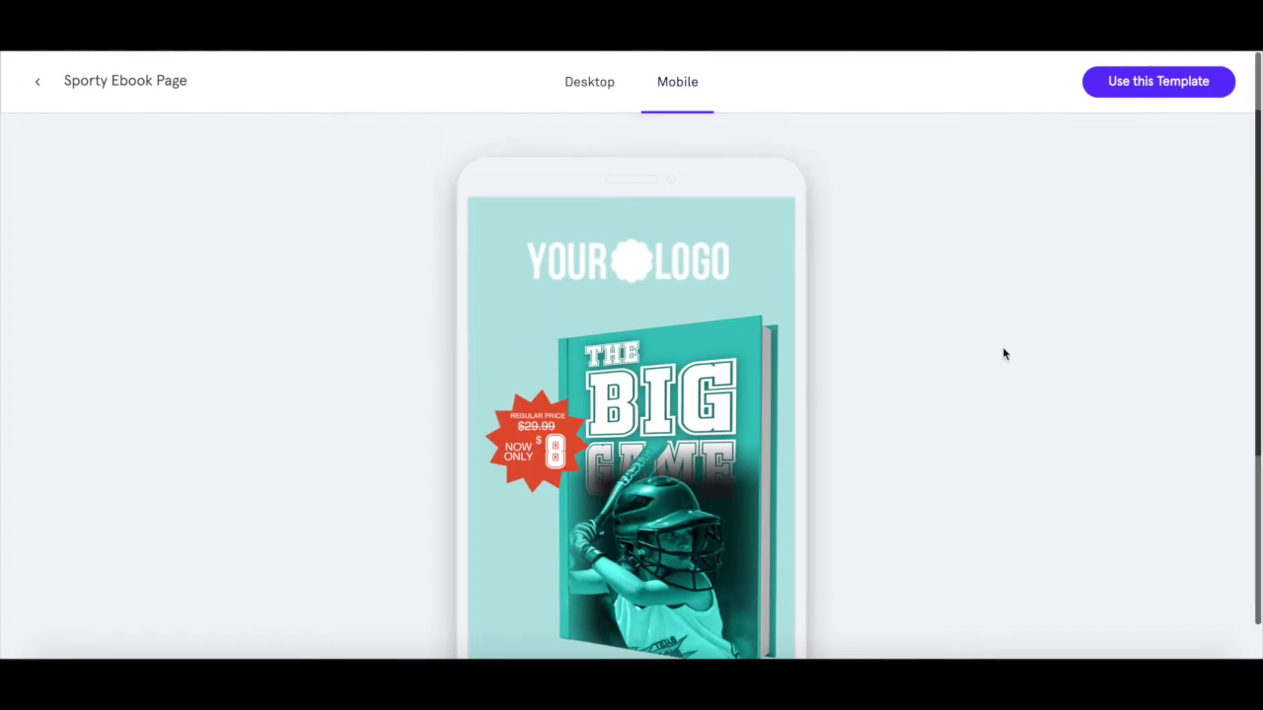
{"action": "scroll", "coordinate": [1003, 352], "scroll_direction": "down", "scroll_amount": 3}
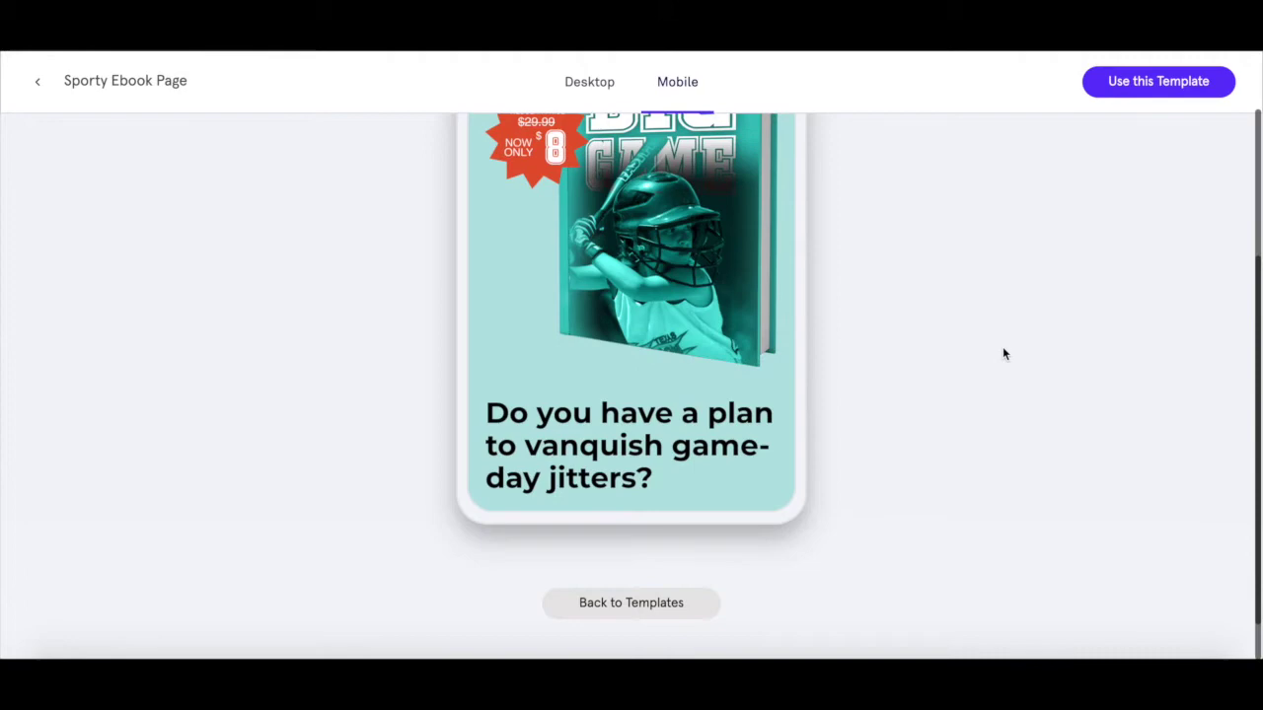
{"action": "left_click", "coordinate": [613, 603]}
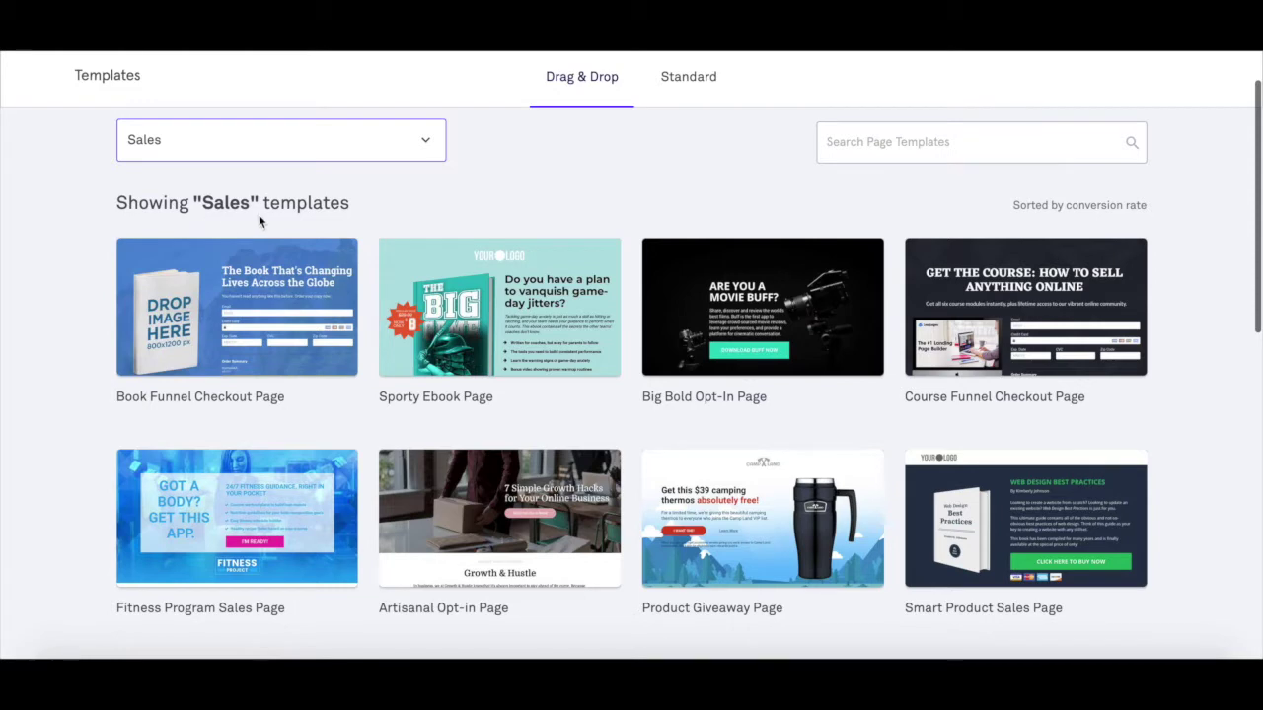
{"action": "scroll", "coordinate": [212, 231], "scroll_direction": "up", "scroll_amount": 1}
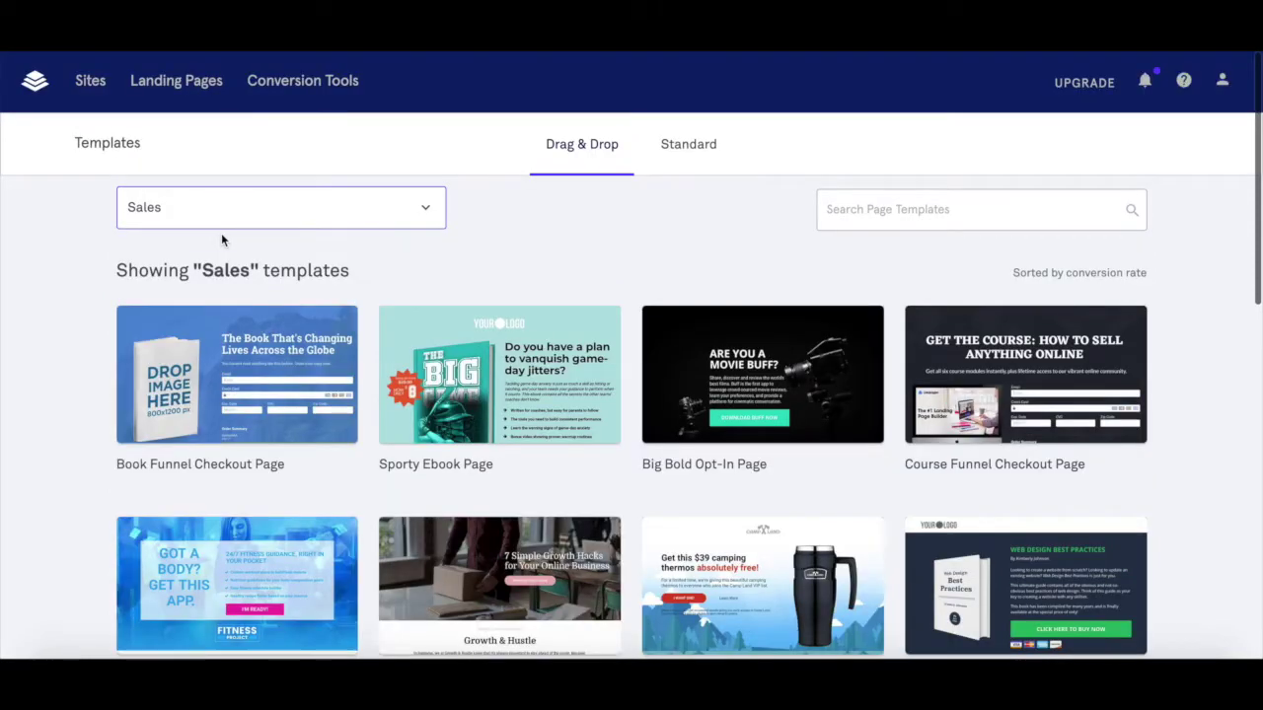
{"action": "scroll", "coordinate": [221, 240], "scroll_direction": "down", "scroll_amount": 5}
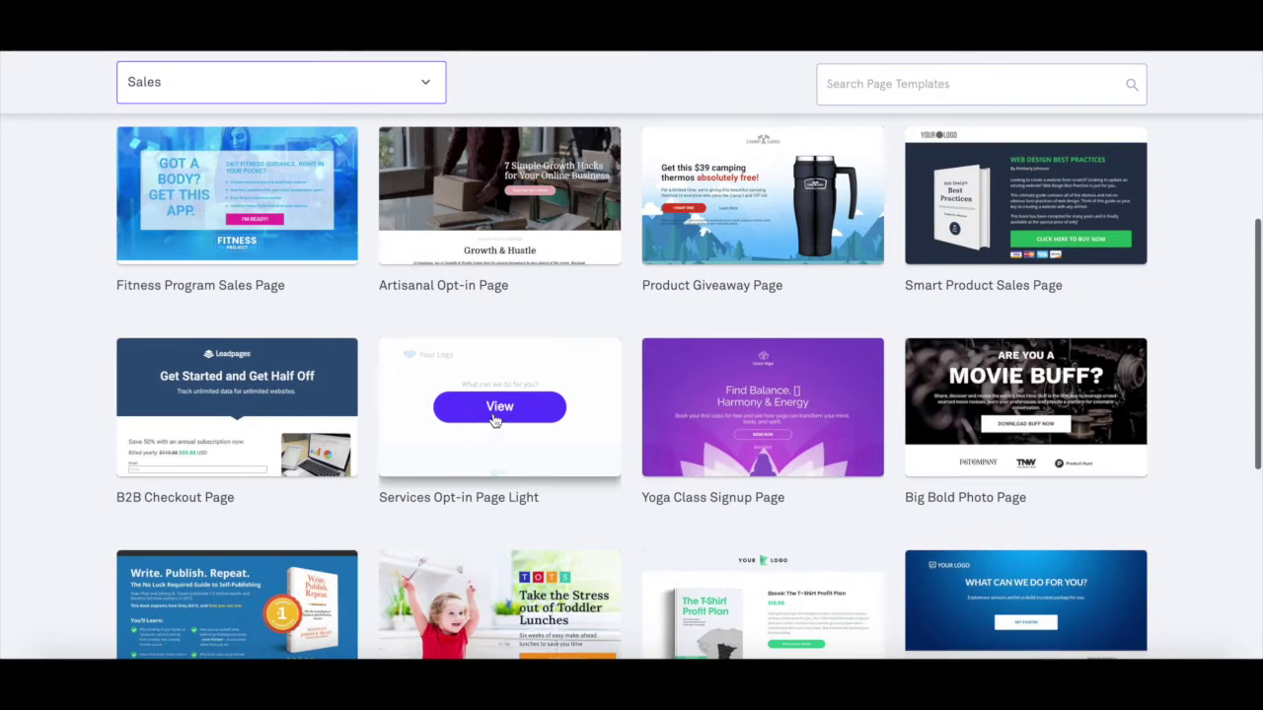
Preview the Services Opt-in Page Light template and start the page from it.
{"action": "left_click", "coordinate": [498, 408]}
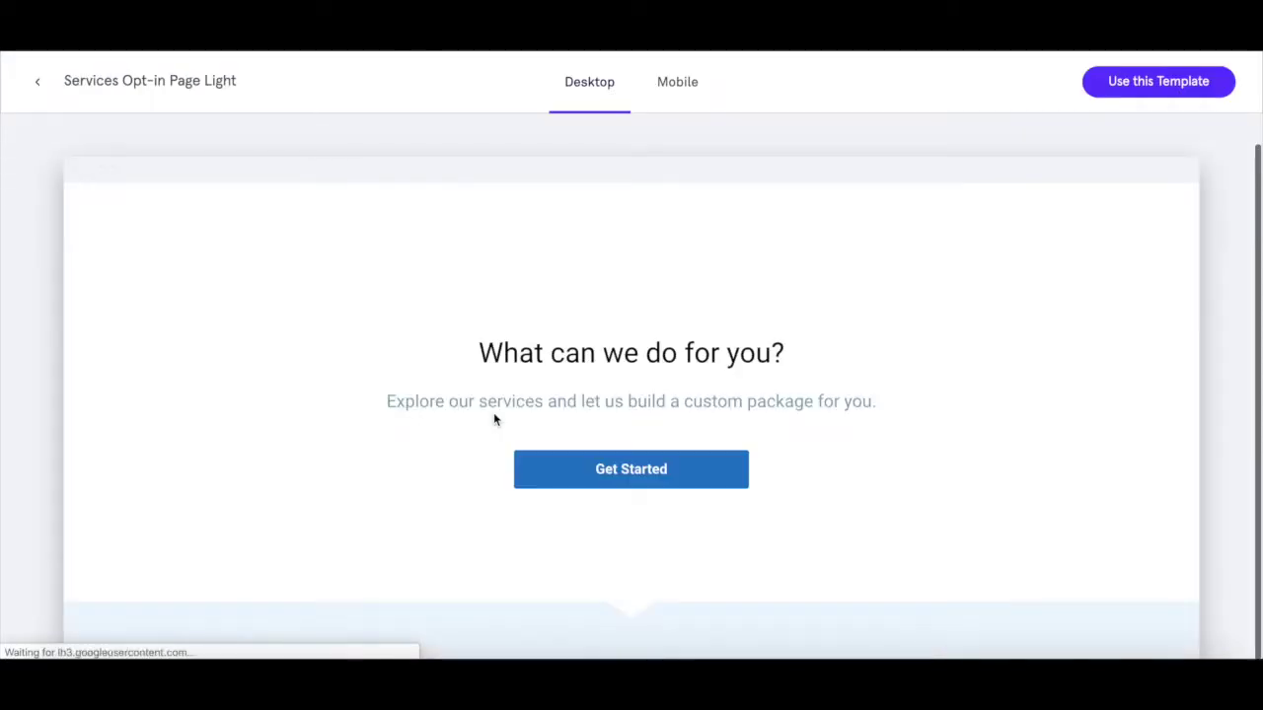
{"action": "left_click", "coordinate": [1131, 87]}
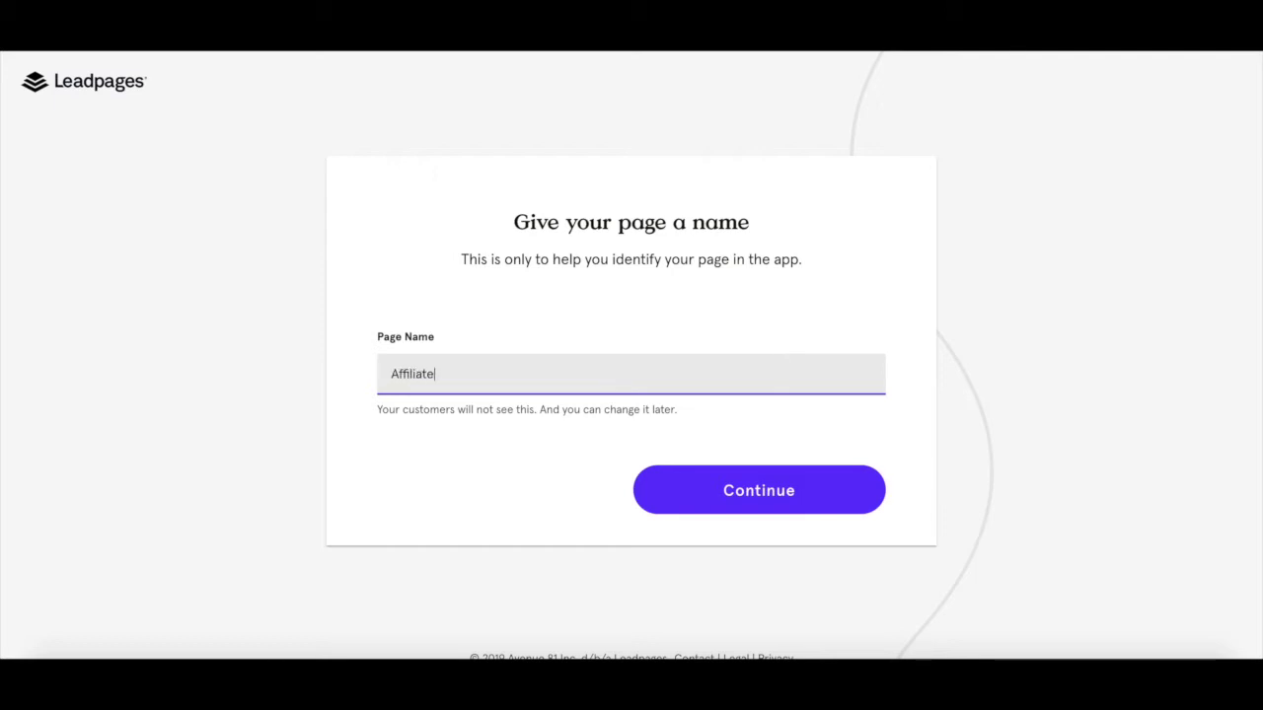
Name the page 'Affiliate Marketing Program' and continue into the editor.
{"action": "type", "text": "keting Program"}
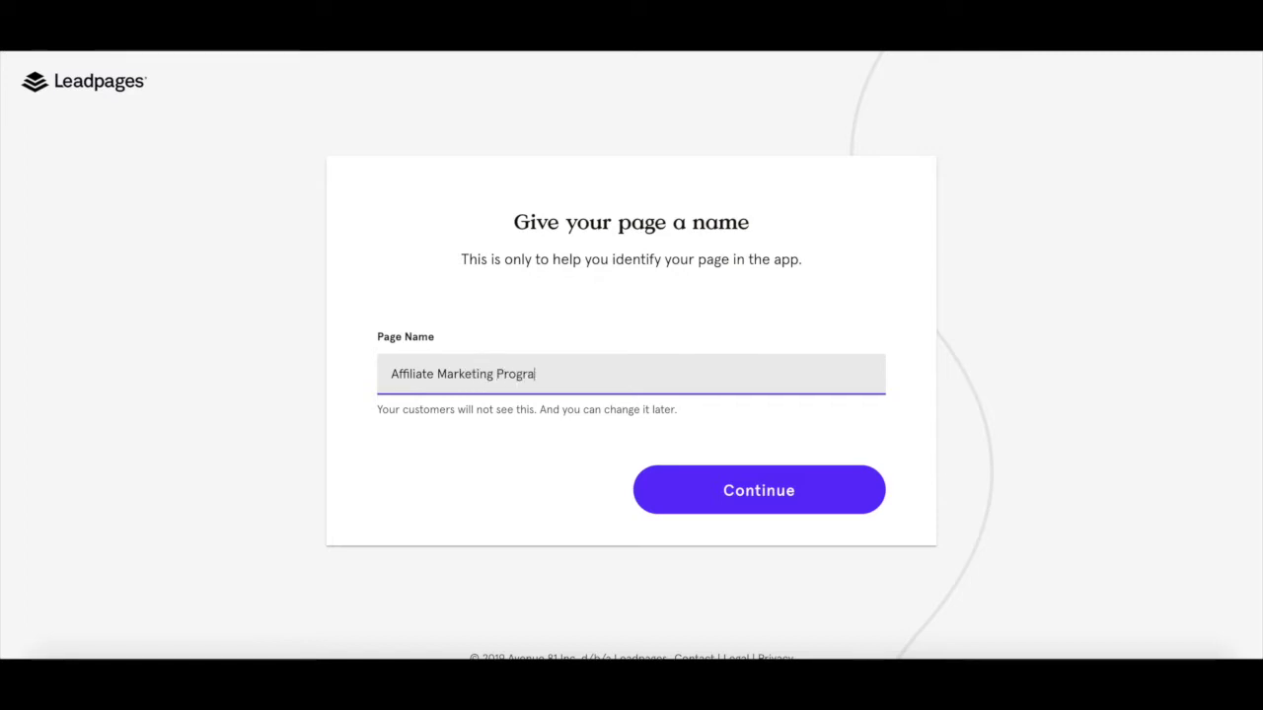
{"action": "left_click", "coordinate": [816, 491]}
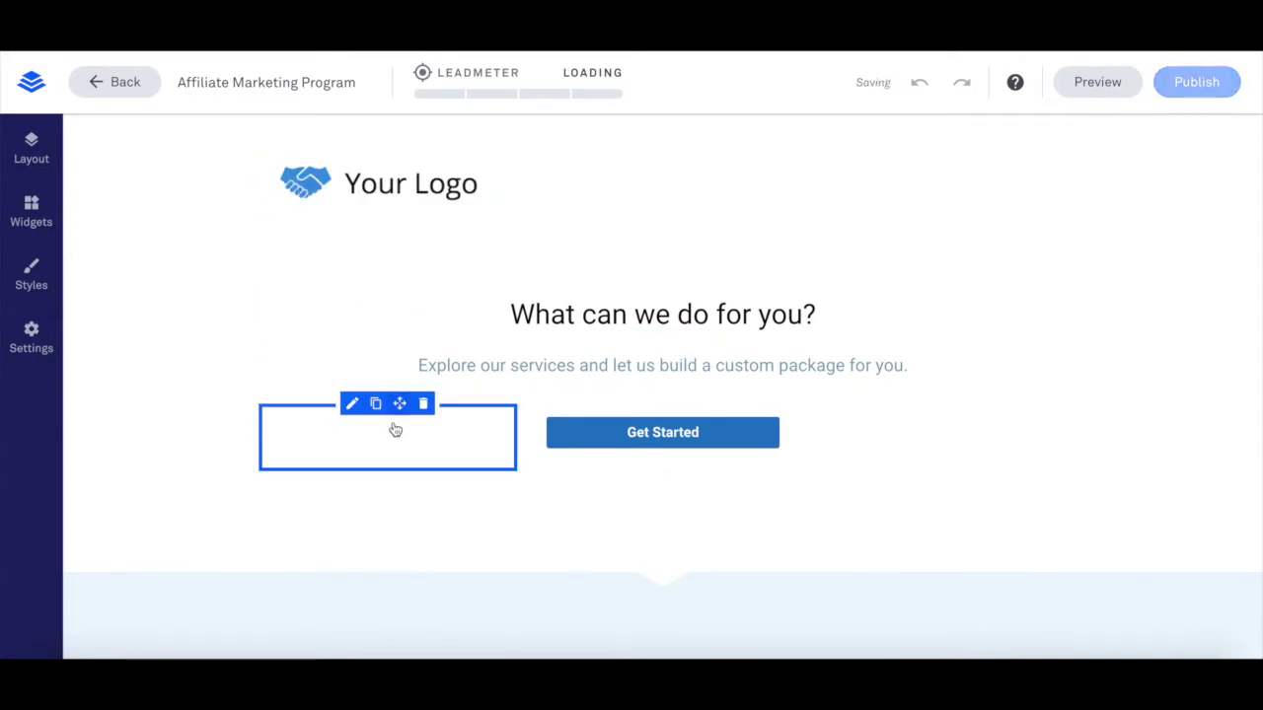
{"action": "left_click", "coordinate": [29, 148]}
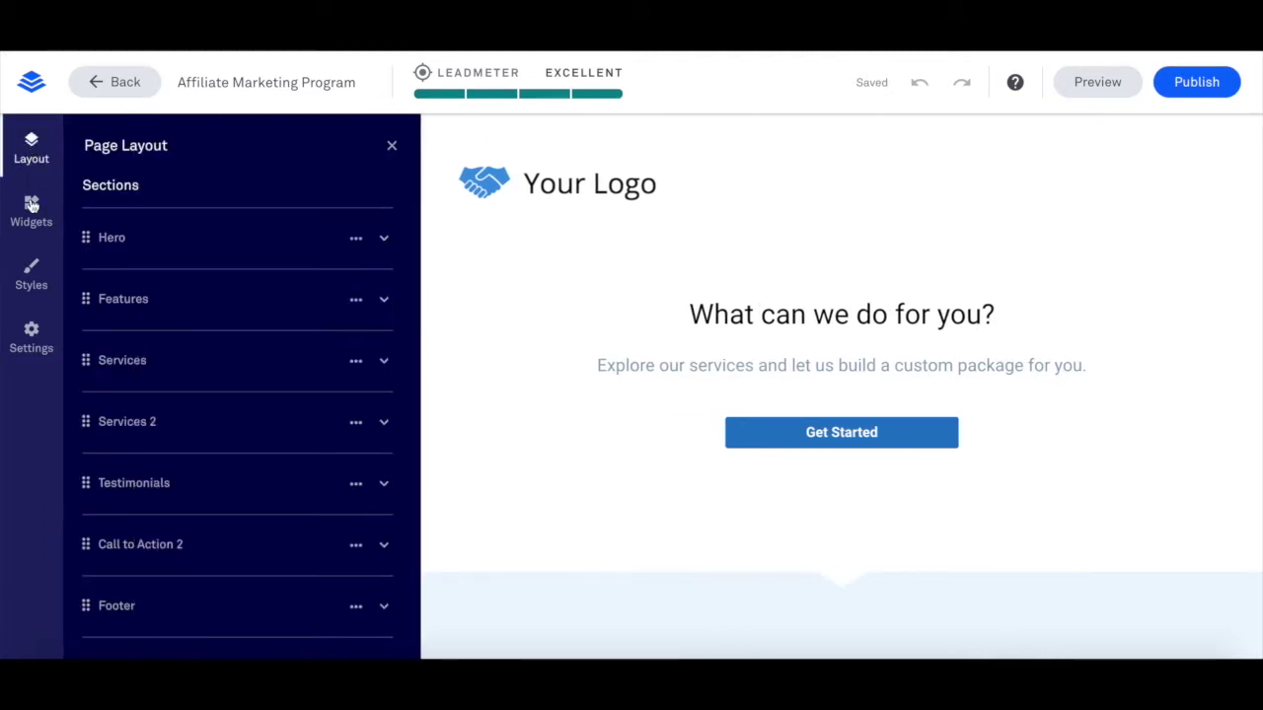
{"action": "left_click", "coordinate": [32, 208]}
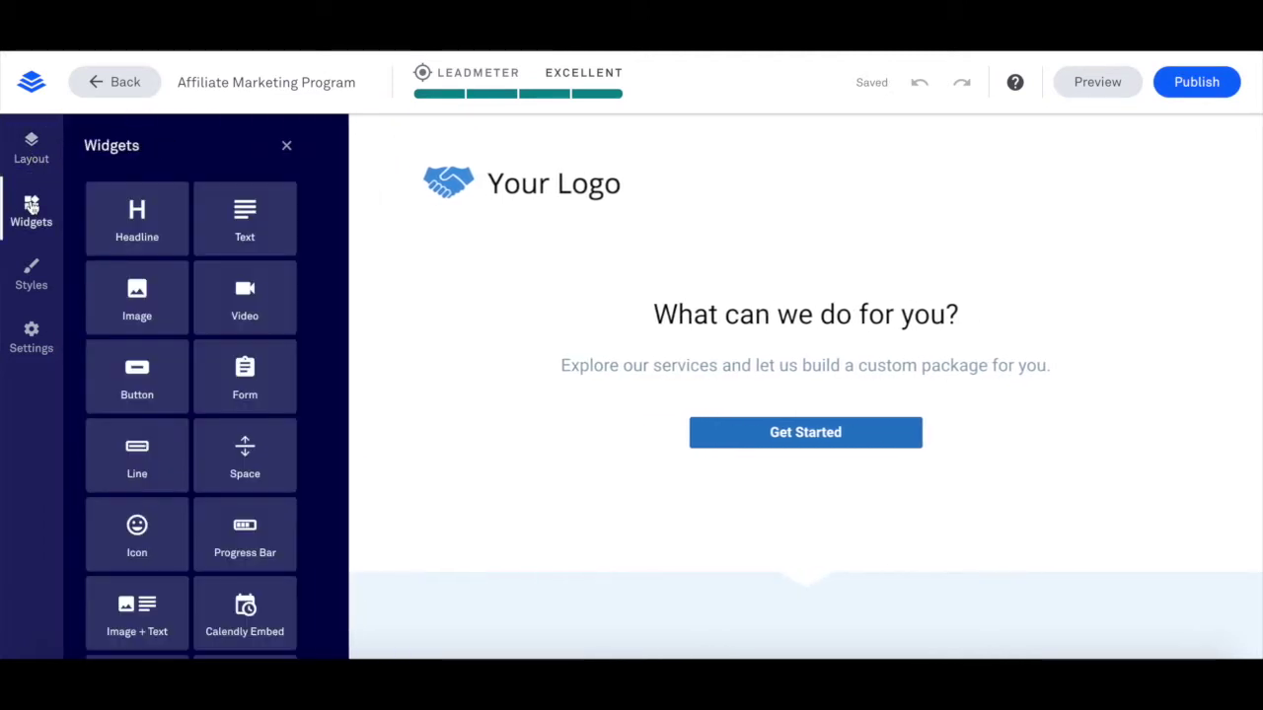
{"action": "left_click", "coordinate": [32, 283]}
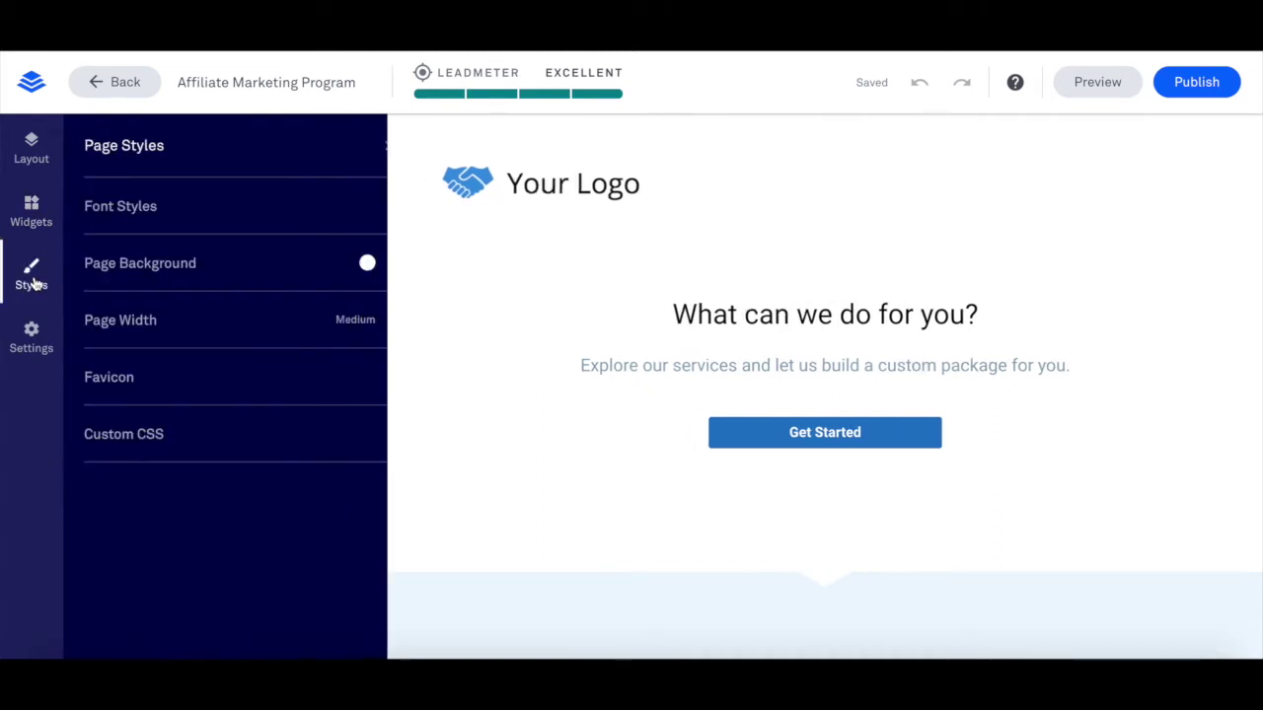
{"action": "left_click", "coordinate": [34, 337]}
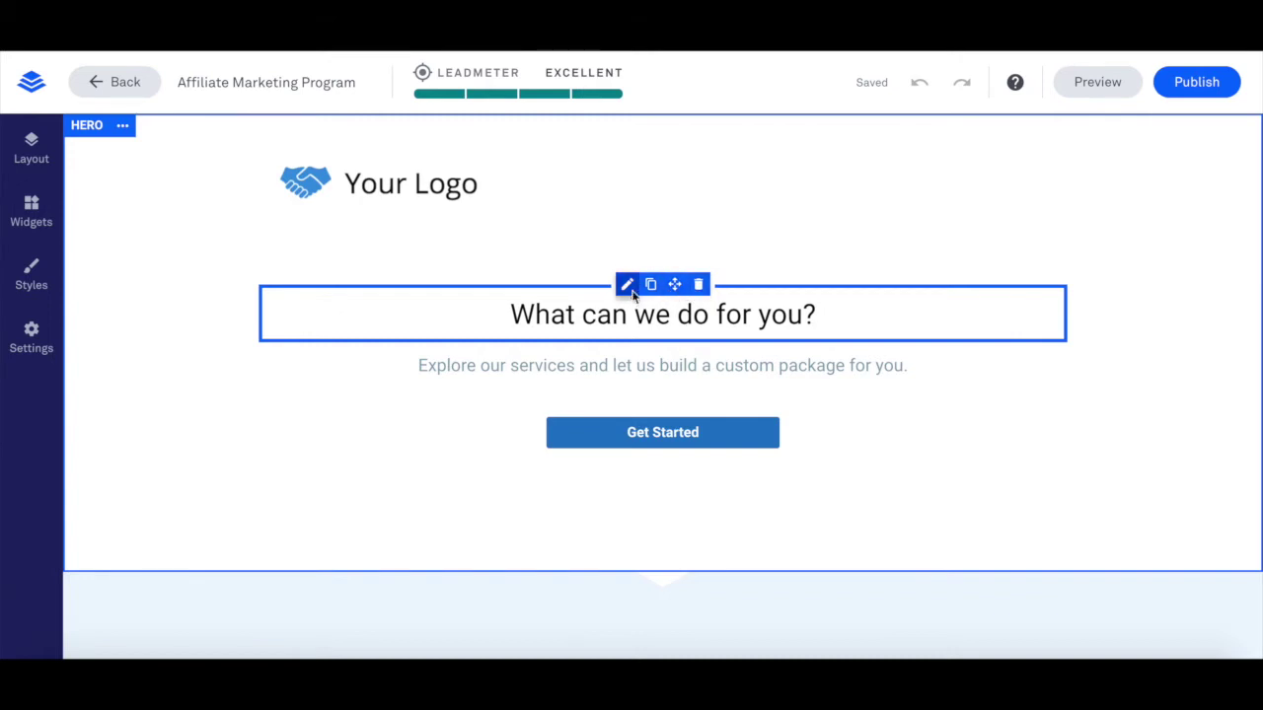
{"action": "left_click", "coordinate": [628, 288]}
{"action": "left_click", "coordinate": [657, 302]}
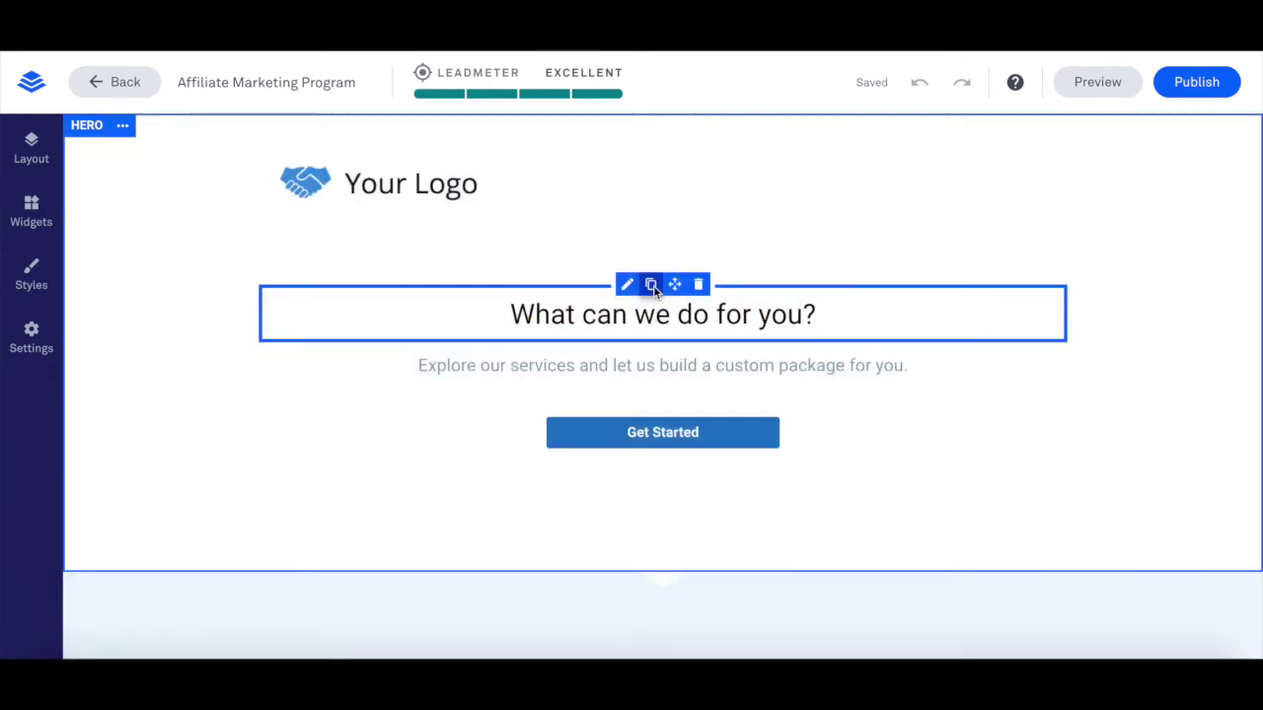
{"action": "left_click", "coordinate": [651, 284]}
{"action": "left_click_drag", "start_coordinate": [472, 284], "coordinate": [602, 231]}
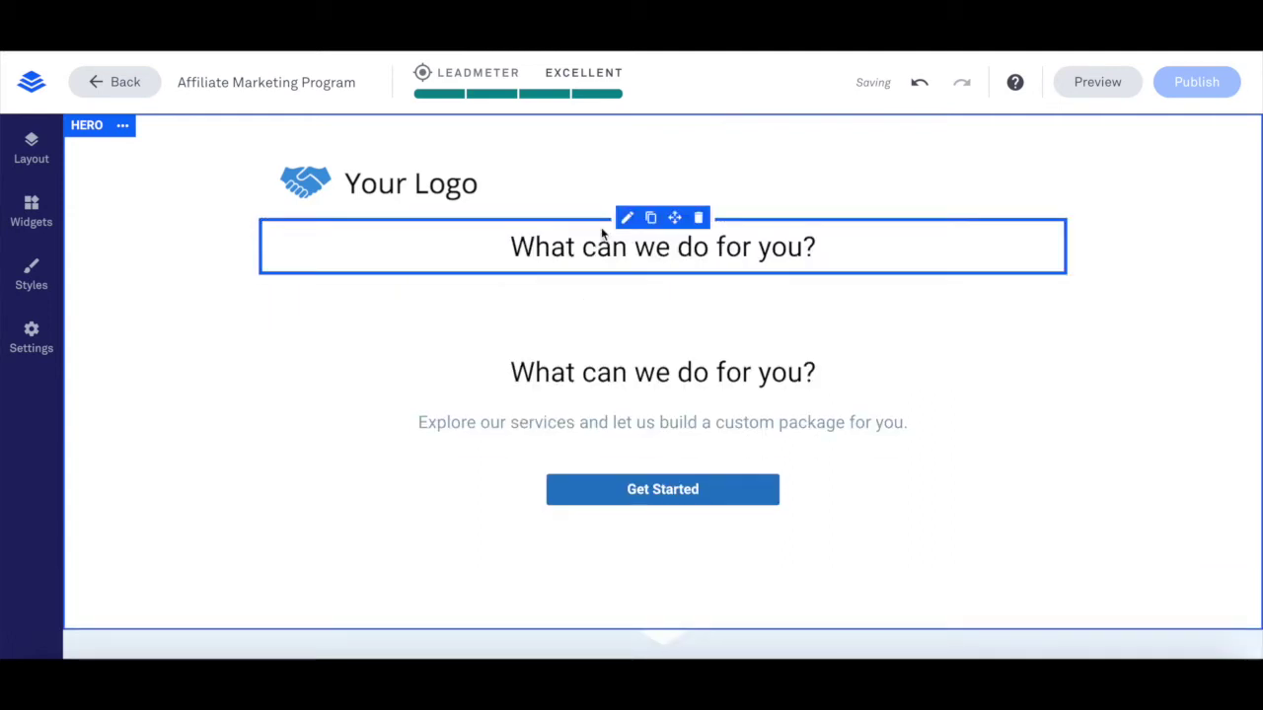
{"action": "left_click", "coordinate": [699, 218]}
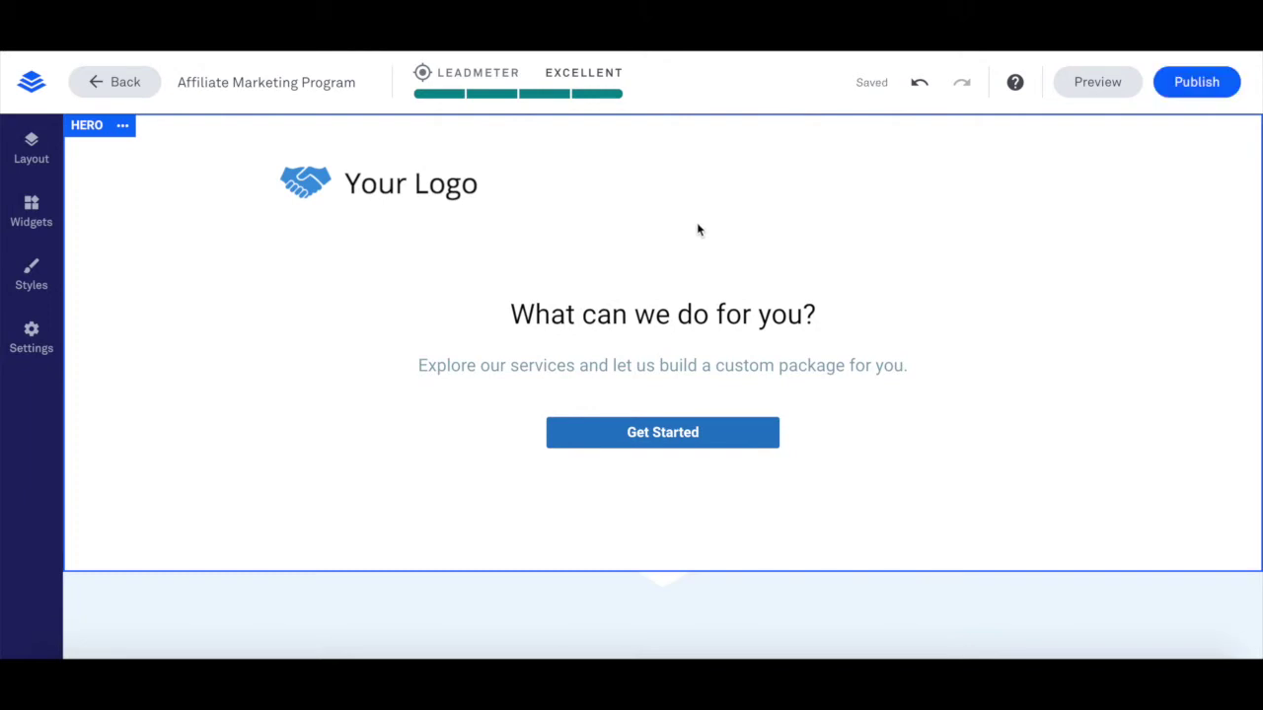
{"action": "mouse_move", "coordinate": [682, 441]}
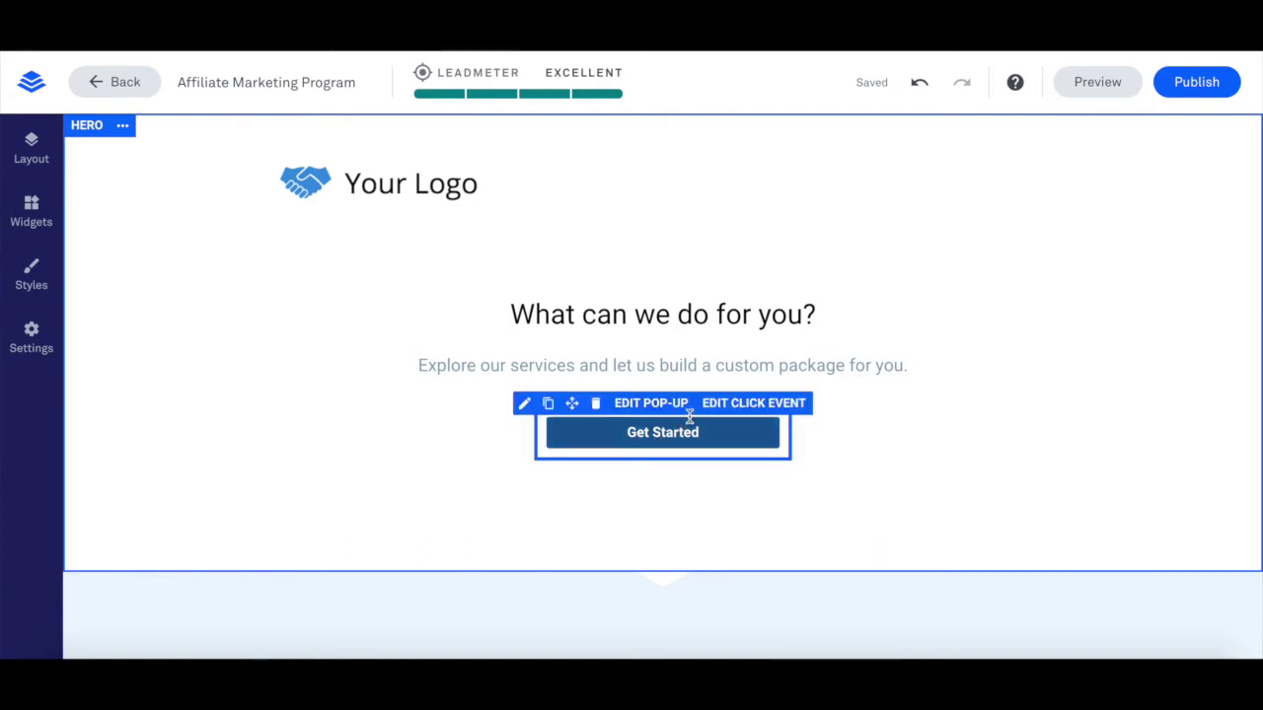
Select the top Get Started button and reveal its click action, the My Leadbox 1 popup.
{"action": "left_click", "coordinate": [744, 436]}
{"action": "left_click", "coordinate": [525, 405]}
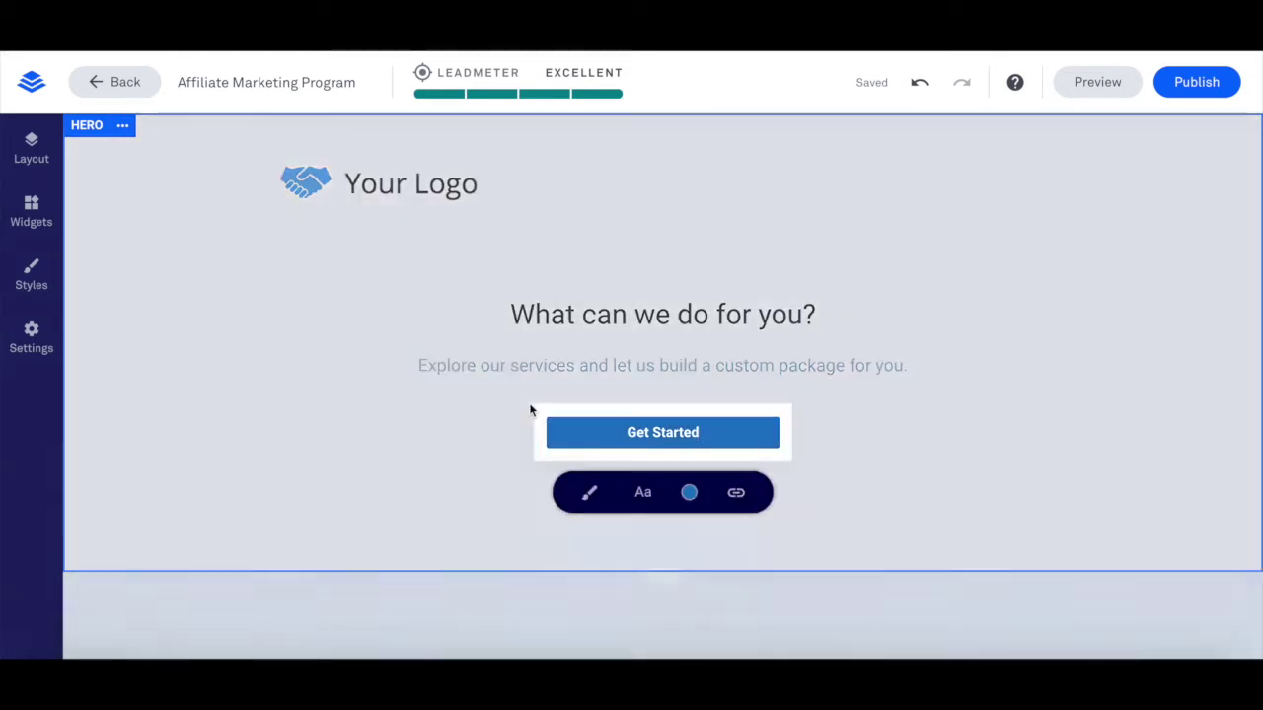
{"action": "left_click", "coordinate": [736, 495]}
{"action": "scroll", "coordinate": [706, 488], "scroll_direction": "down", "scroll_amount": 1}
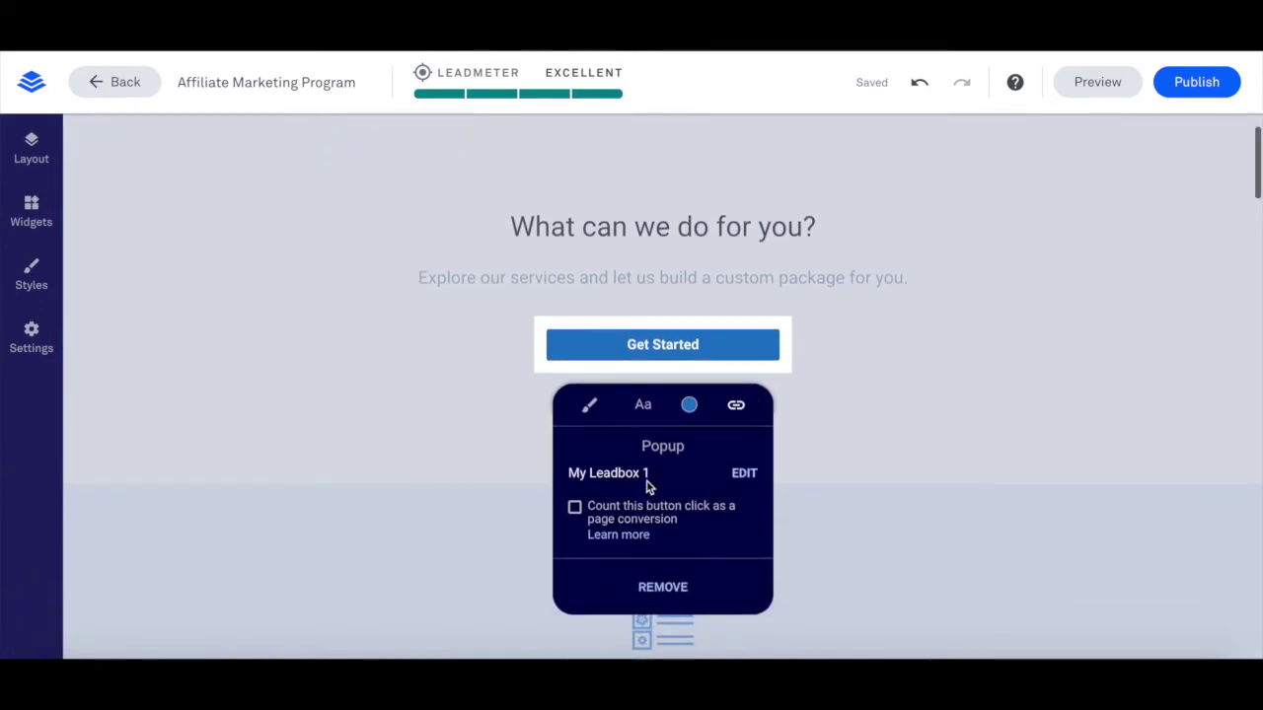
Open My Leadbox 1 to review the Book a Free Consultation pop-up, then close it.
{"action": "left_click", "coordinate": [742, 475]}
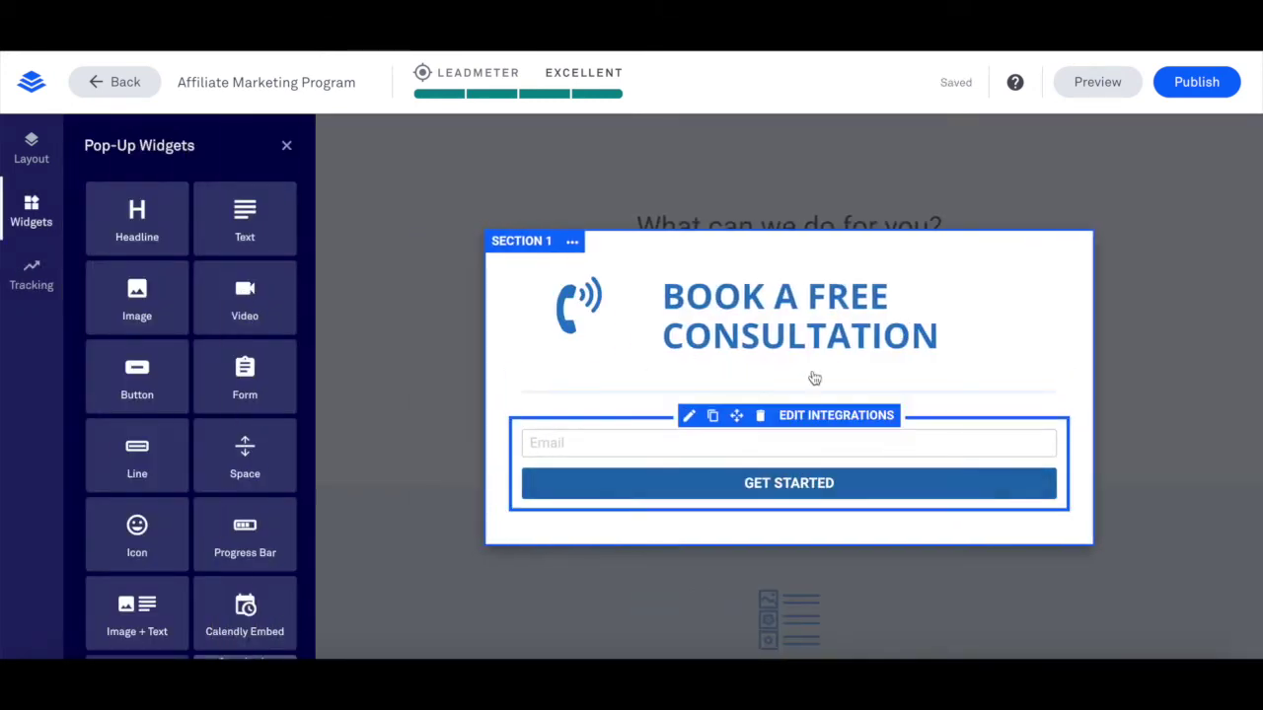
{"action": "mouse_move", "coordinate": [742, 390]}
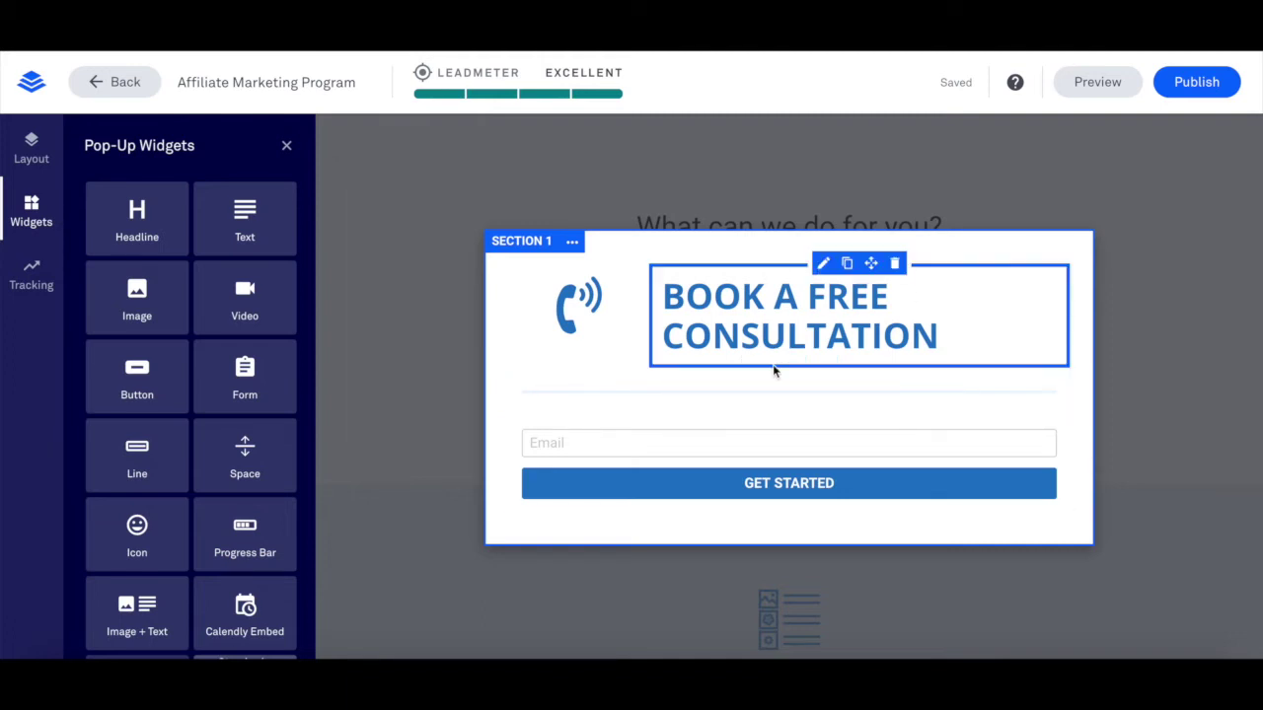
{"action": "left_click", "coordinate": [974, 180]}
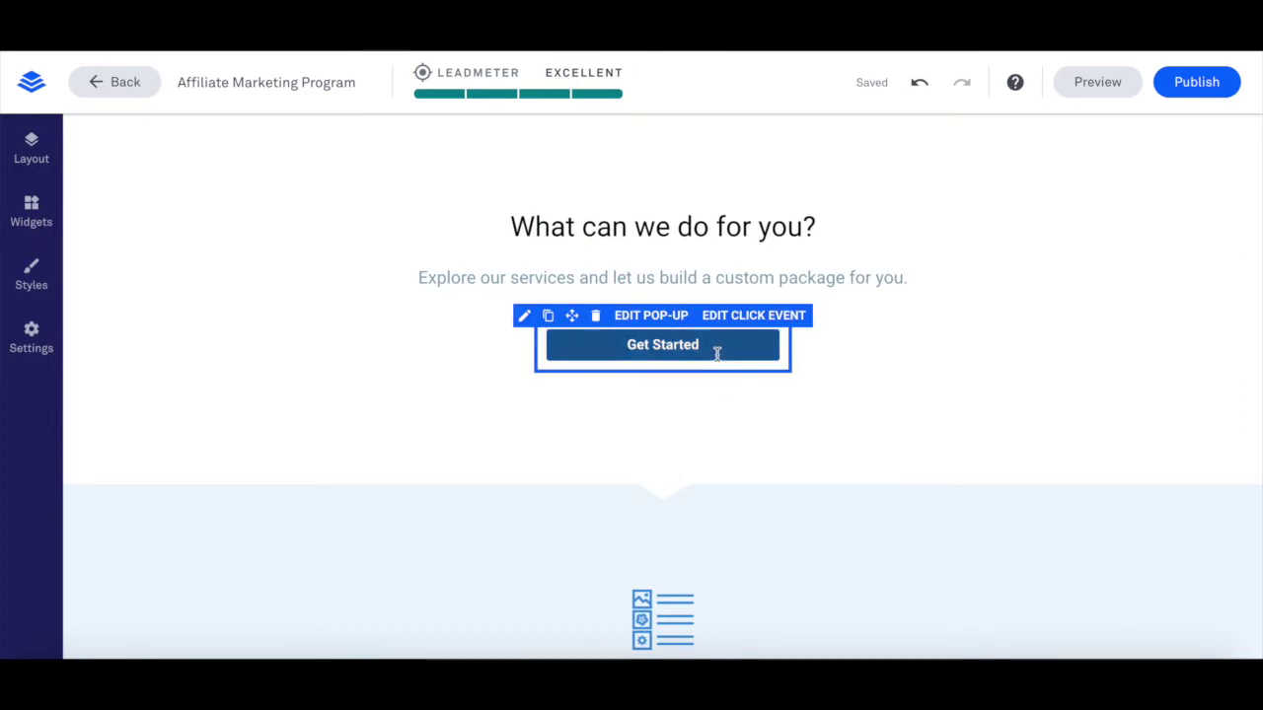
{"action": "left_click", "coordinate": [717, 353]}
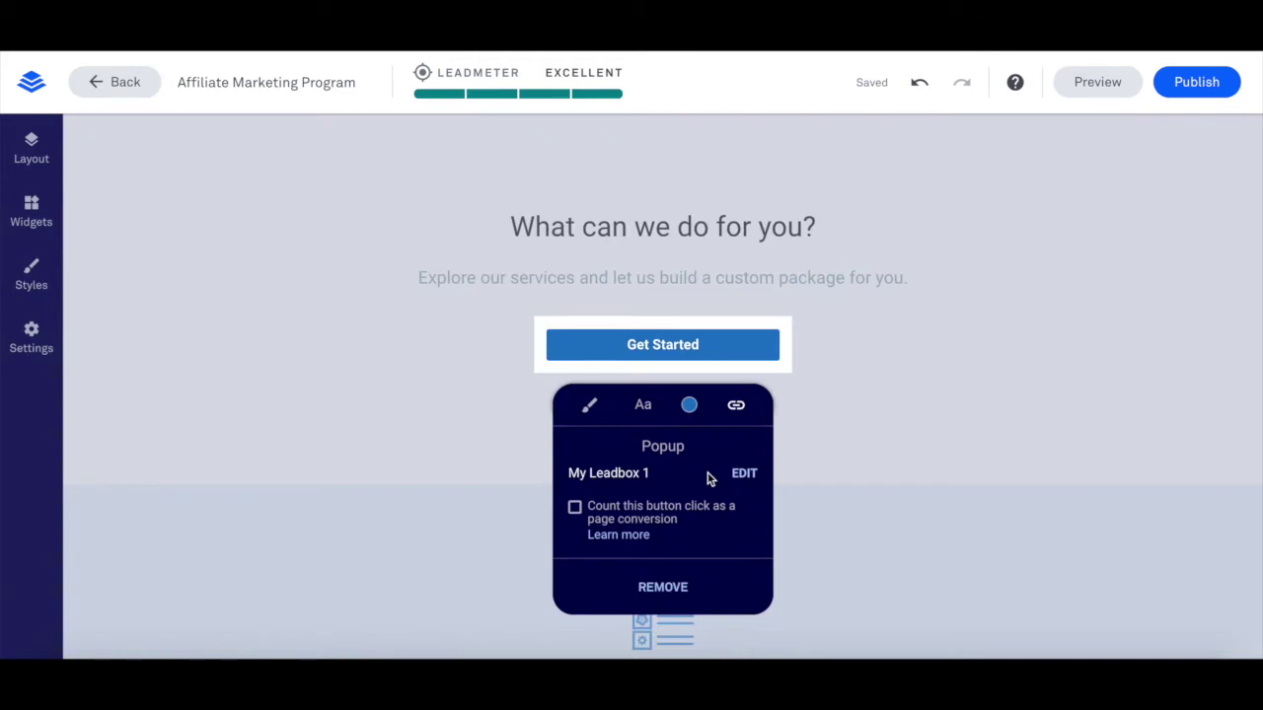
{"action": "left_click", "coordinate": [679, 590]}
{"action": "scroll", "coordinate": [677, 577], "scroll_direction": "down", "scroll_amount": 1}
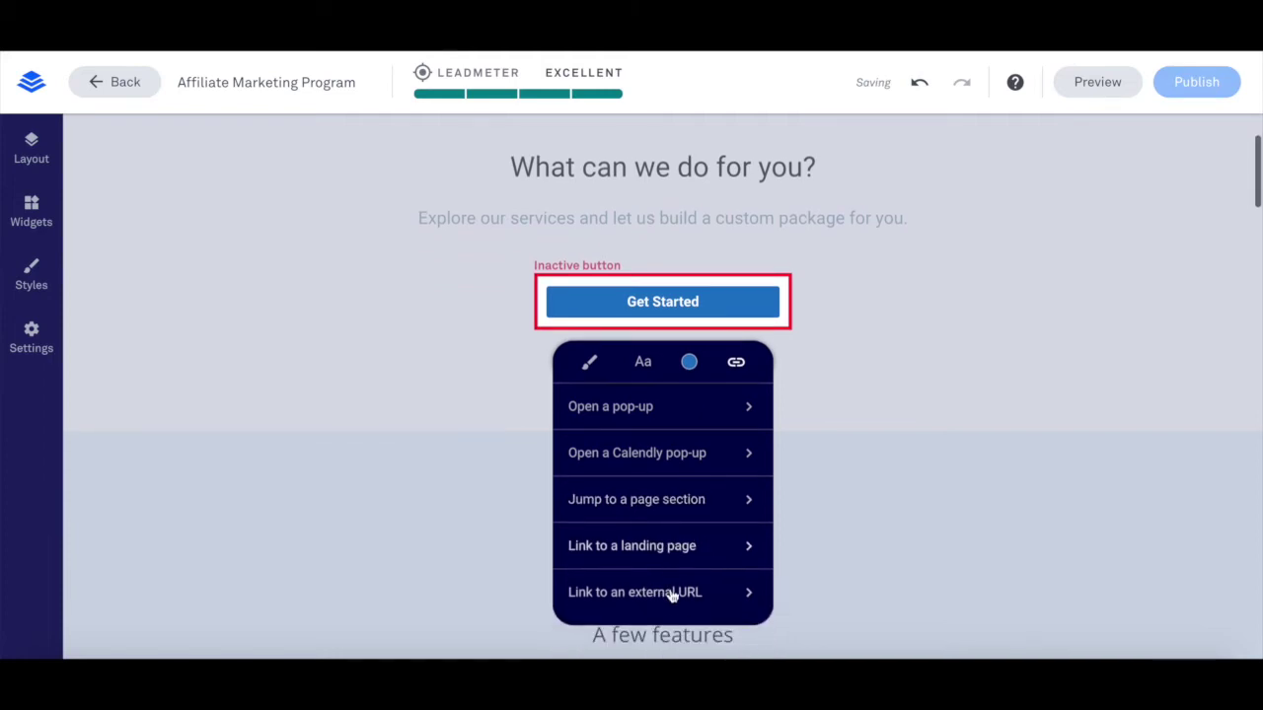
{"action": "left_click", "coordinate": [671, 596]}
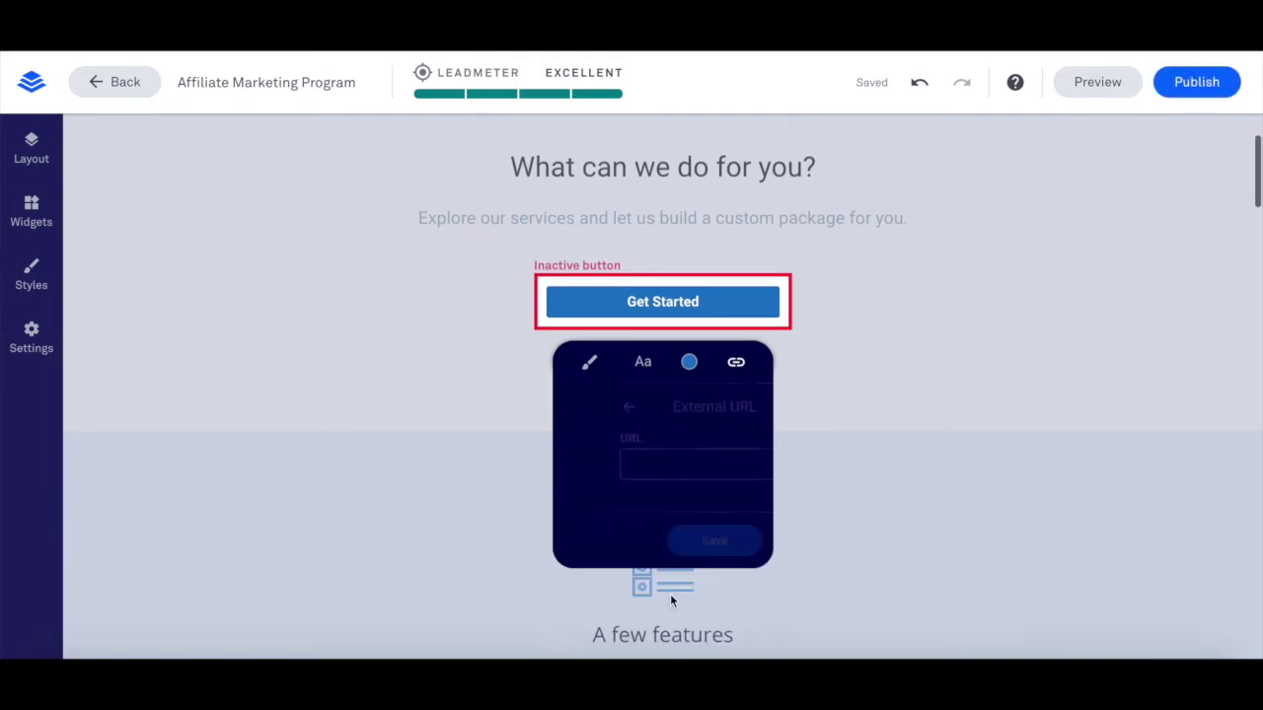
{"action": "left_click", "coordinate": [666, 467]}
{"action": "type", "text": "https://"}
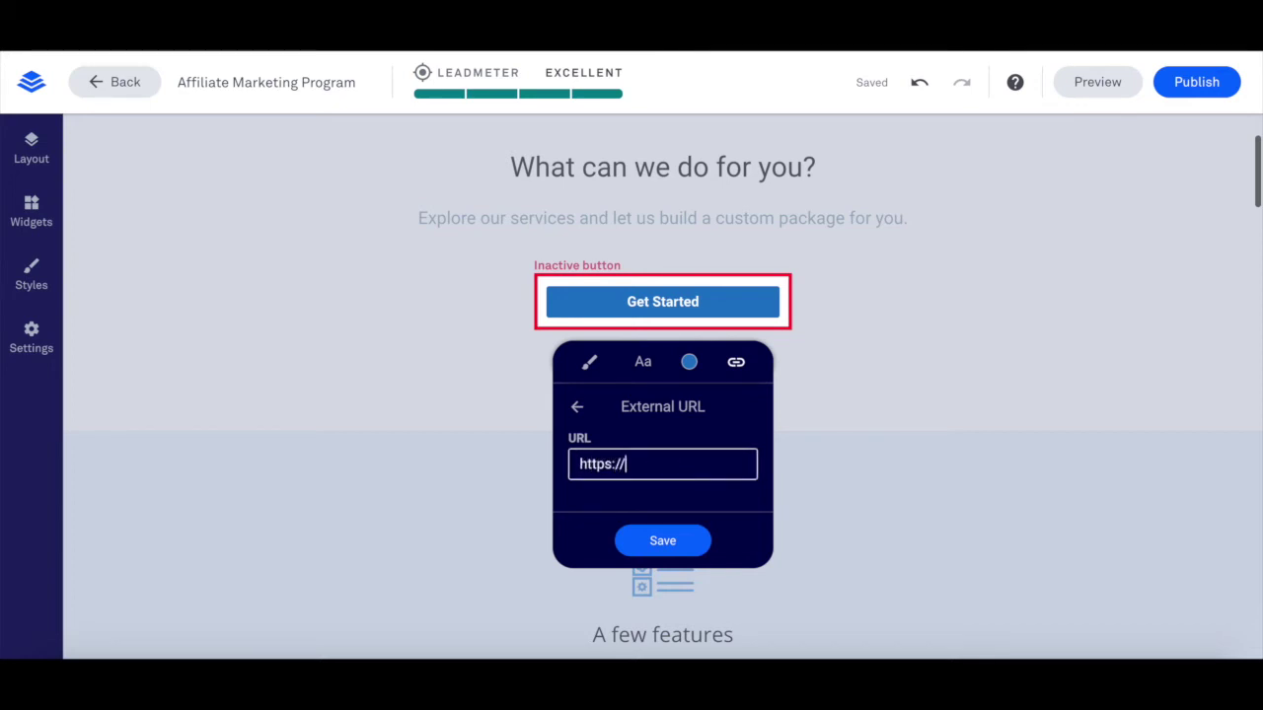
{"action": "type", "text": "www.yestotech.com"}
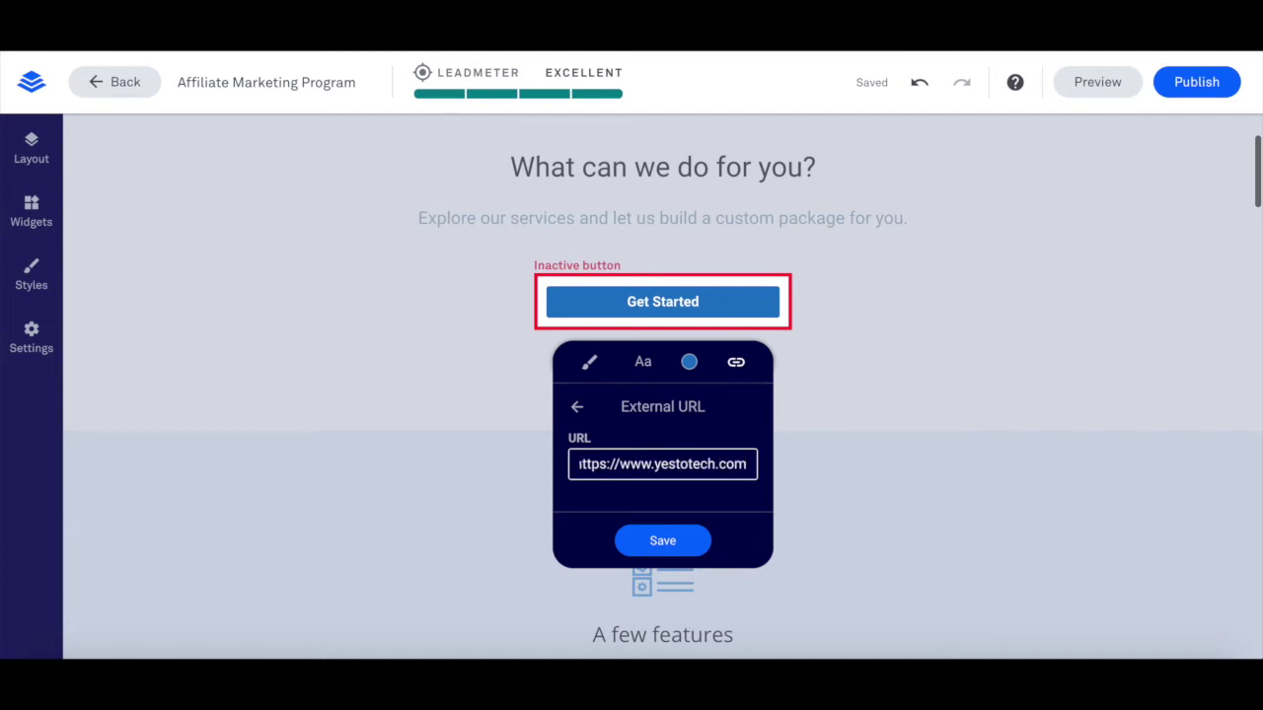
{"action": "left_click", "coordinate": [676, 541]}
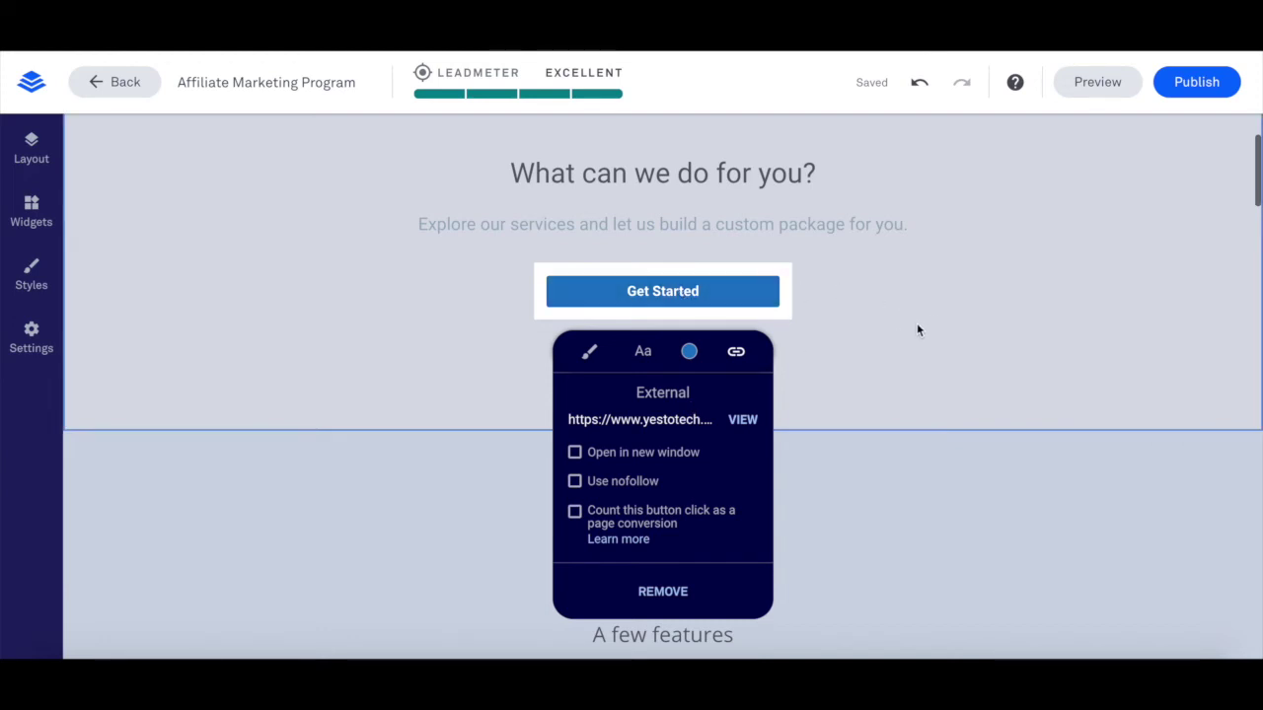
Scroll down to the lower Get Started button and check its My Leadbox 1 pop-up action.
{"action": "left_click", "coordinate": [956, 300]}
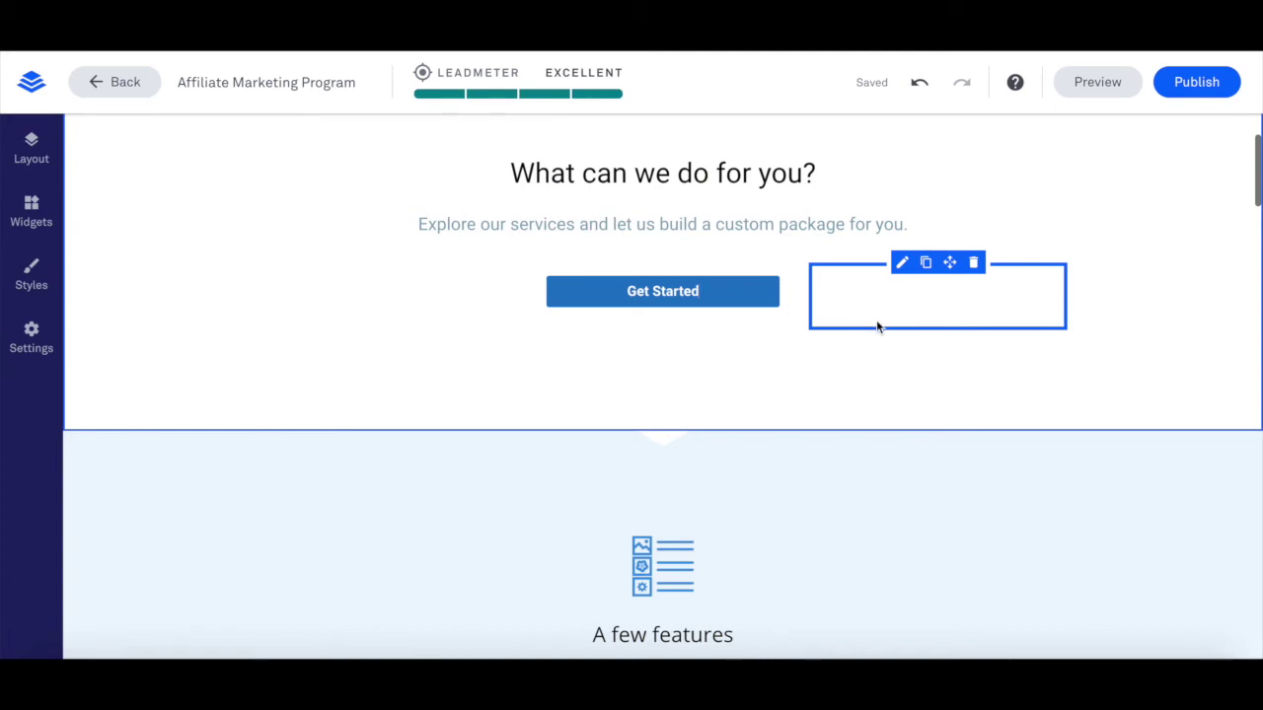
{"action": "scroll", "coordinate": [880, 325], "scroll_direction": "down", "scroll_amount": 5}
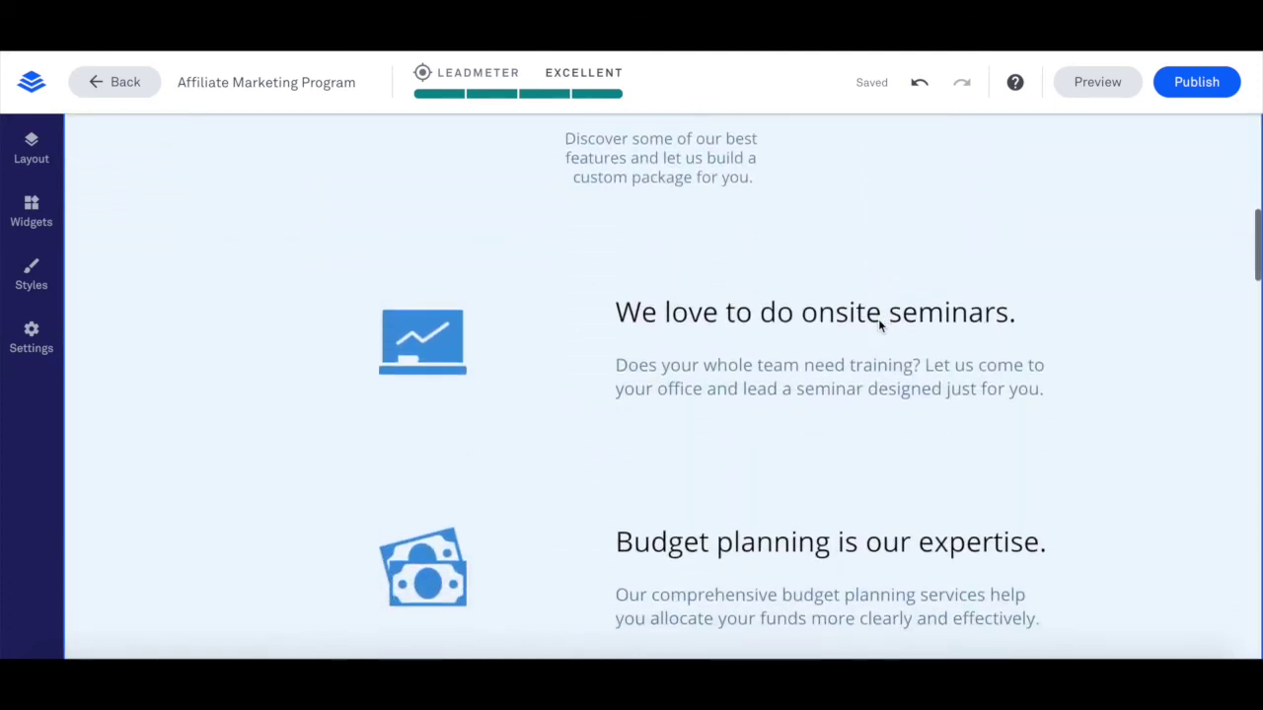
{"action": "scroll", "coordinate": [880, 326], "scroll_direction": "down", "scroll_amount": 1}
{"action": "scroll", "coordinate": [880, 322], "scroll_direction": "down", "scroll_amount": 4}
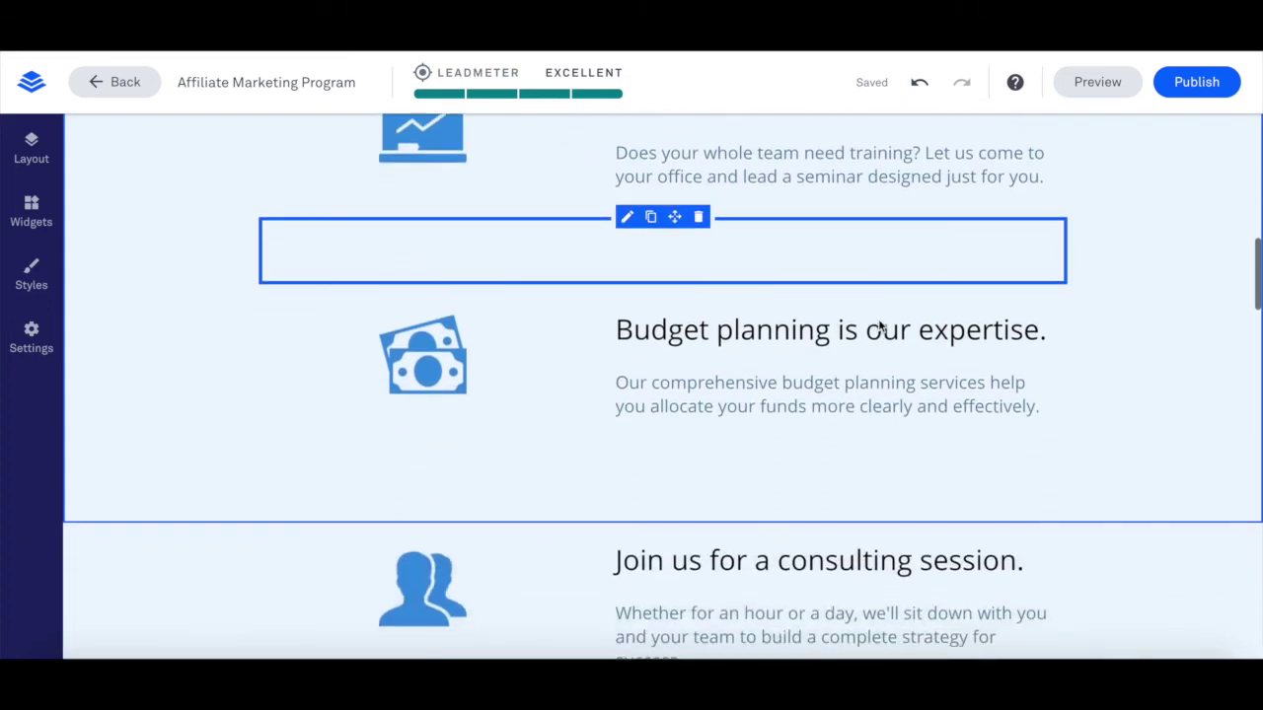
{"action": "scroll", "coordinate": [880, 326], "scroll_direction": "down", "scroll_amount": 20}
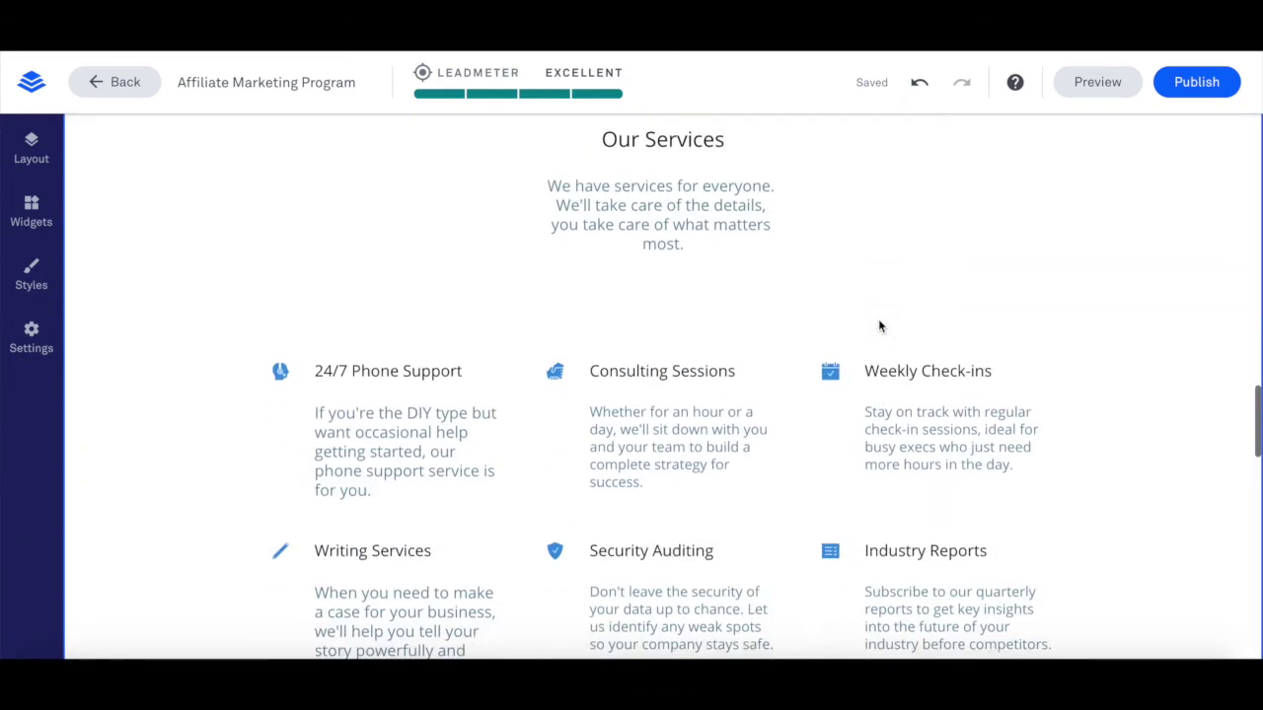
{"action": "scroll", "coordinate": [880, 325], "scroll_direction": "down", "scroll_amount": 3}
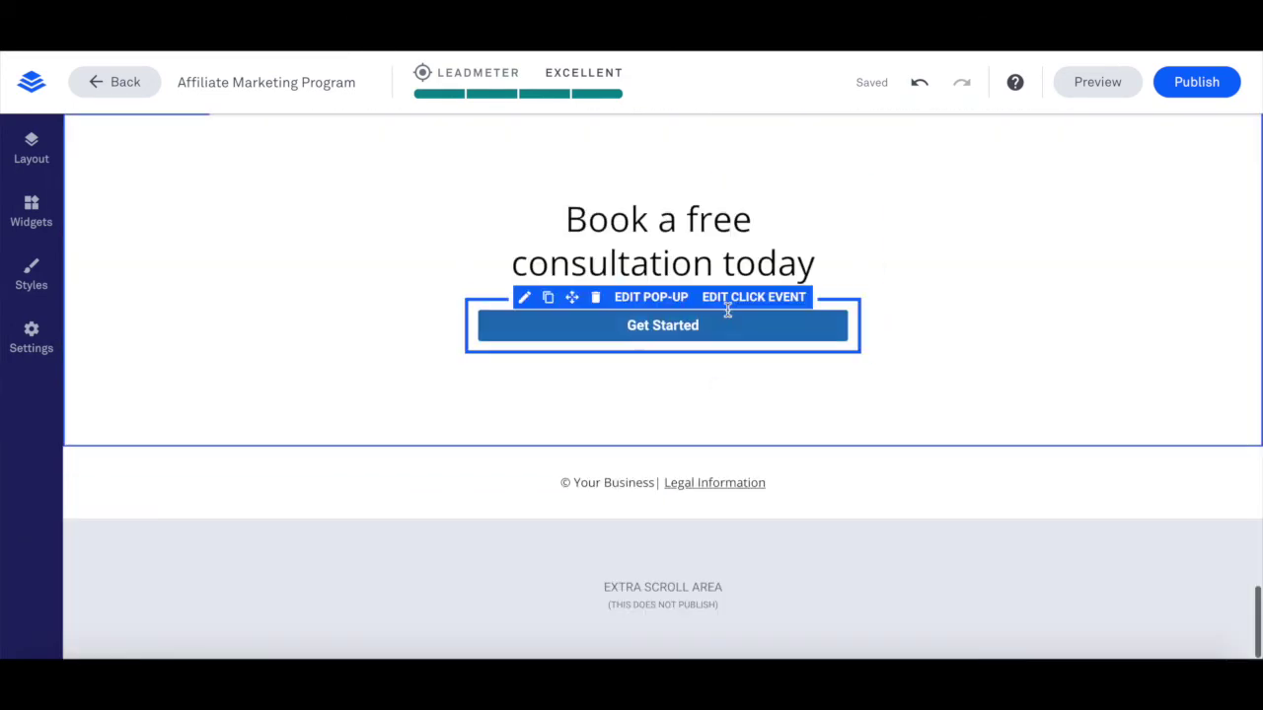
{"action": "left_click", "coordinate": [667, 336]}
{"action": "left_click", "coordinate": [736, 386]}
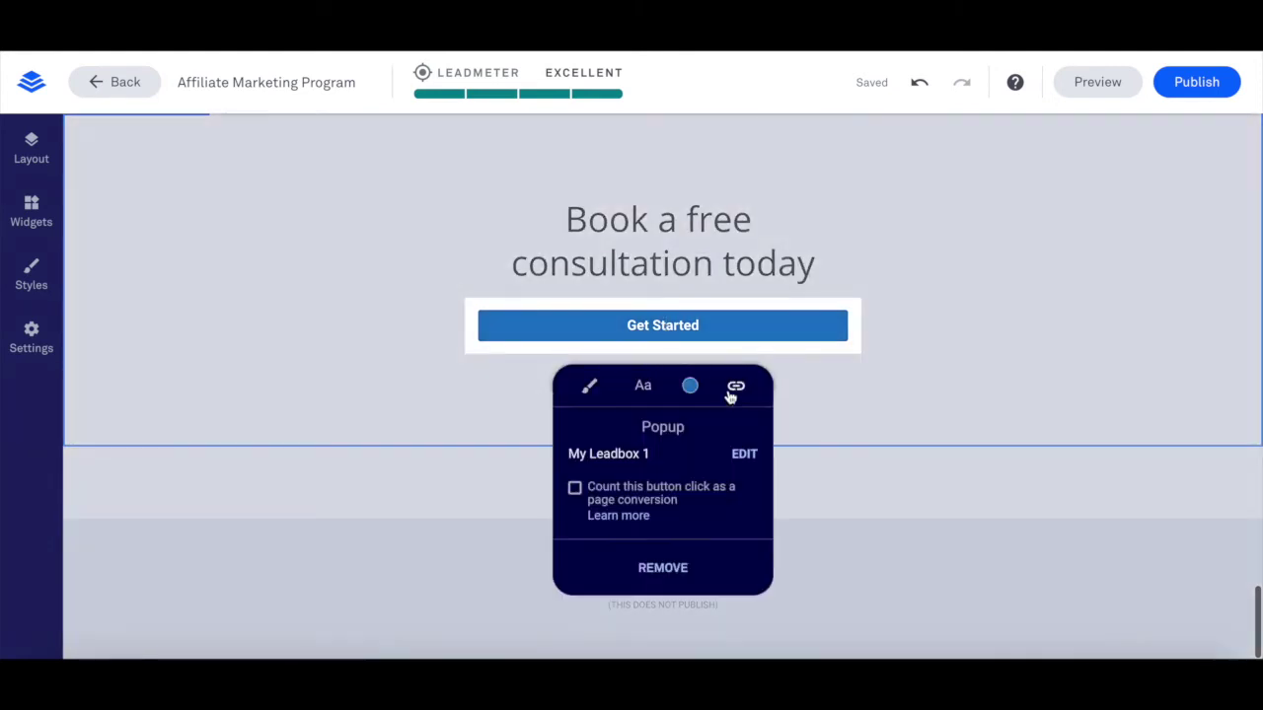
{"action": "left_click", "coordinate": [737, 455]}
{"action": "left_click", "coordinate": [1183, 326]}
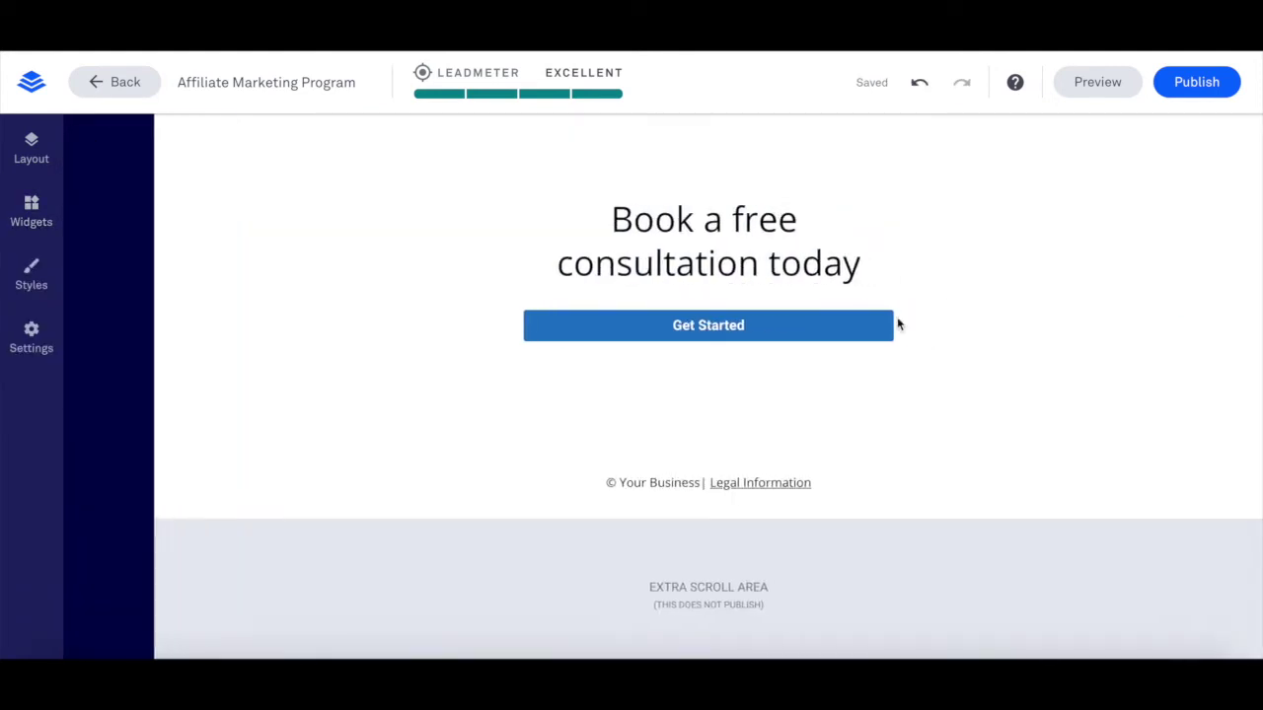
{"action": "left_click", "coordinate": [794, 340]}
{"action": "left_click", "coordinate": [736, 386]}
{"action": "left_click", "coordinate": [671, 560]}
{"action": "left_click", "coordinate": [642, 631]}
{"action": "type", "text": "https://www.yestotech.com"}
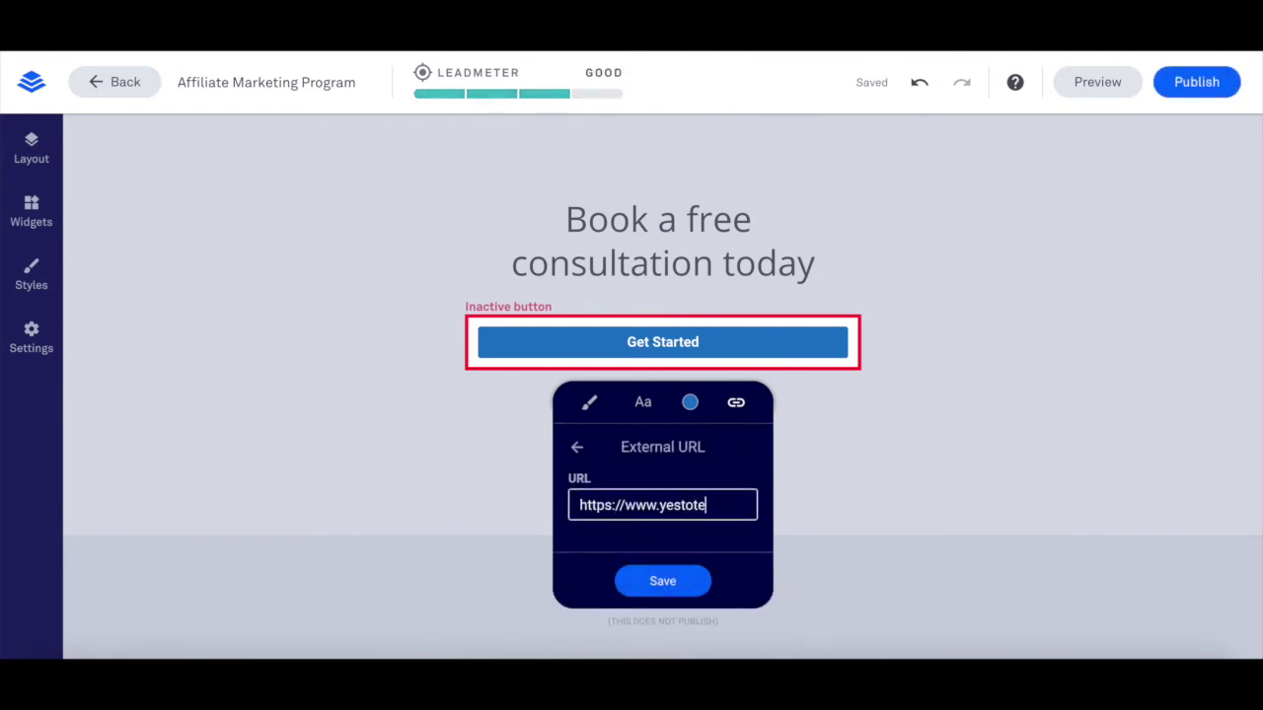
{"action": "left_click", "coordinate": [661, 581]}
{"action": "left_click", "coordinate": [983, 405]}
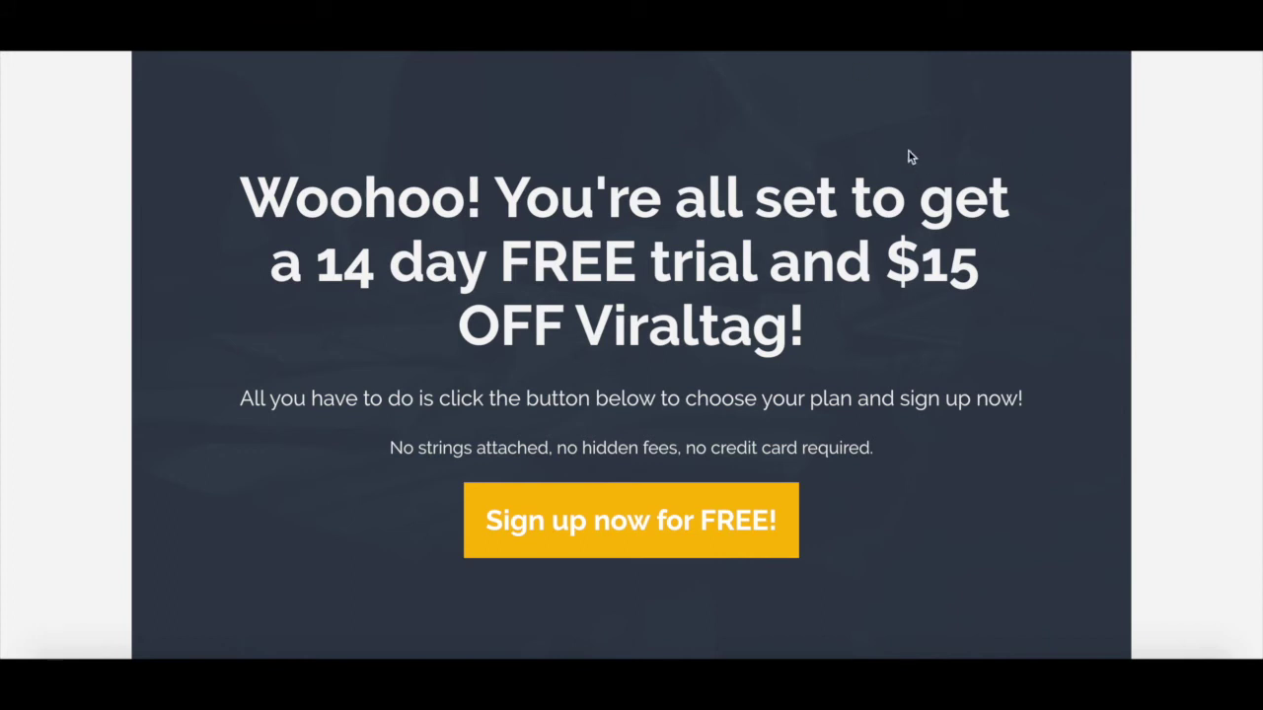
Follow Viraltag's 'Sign up now for FREE!' link to the pricing page, then go back.
{"action": "scroll", "coordinate": [826, 193], "scroll_direction": "down", "scroll_amount": 2}
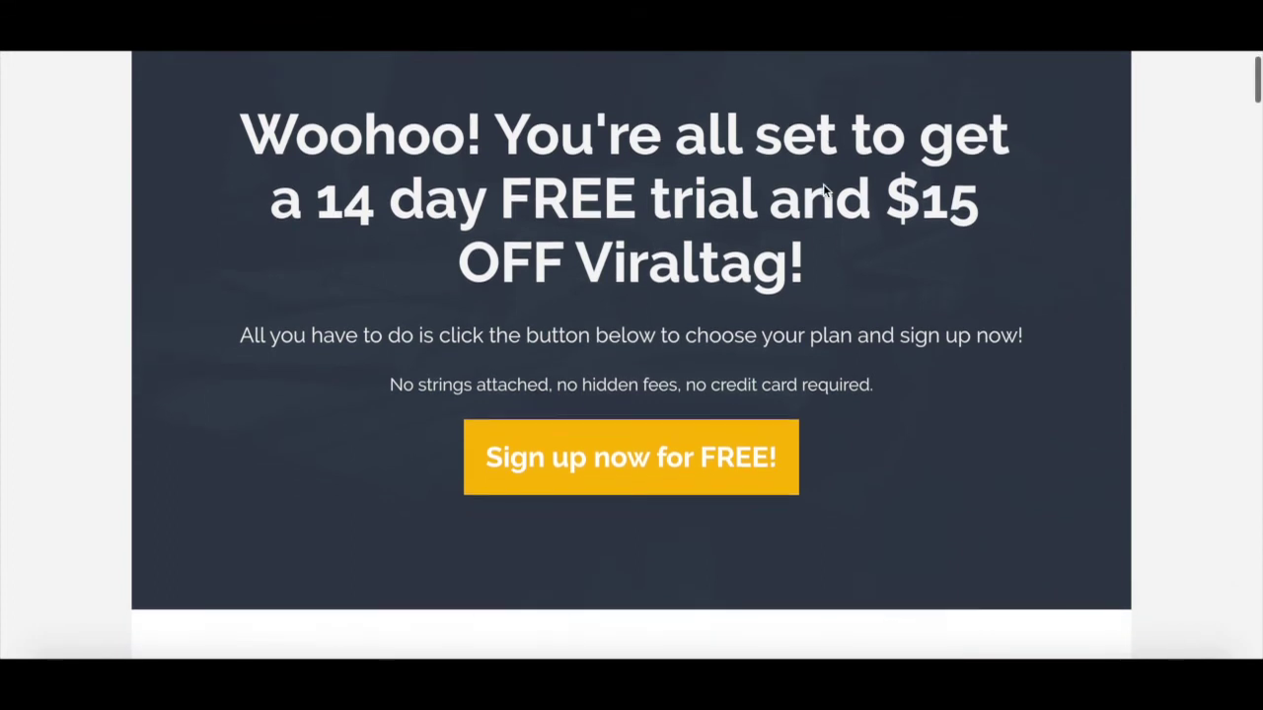
{"action": "scroll", "coordinate": [699, 139], "scroll_direction": "up", "scroll_amount": 2}
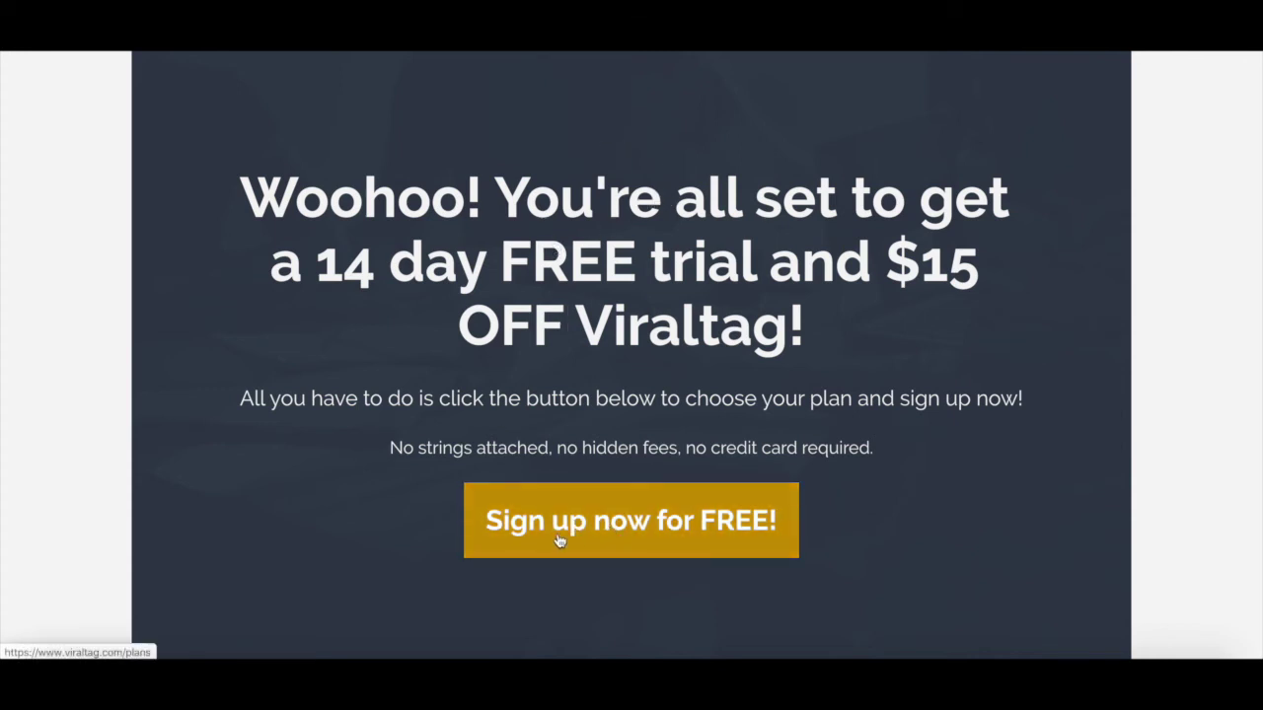
{"action": "left_click", "coordinate": [636, 528]}
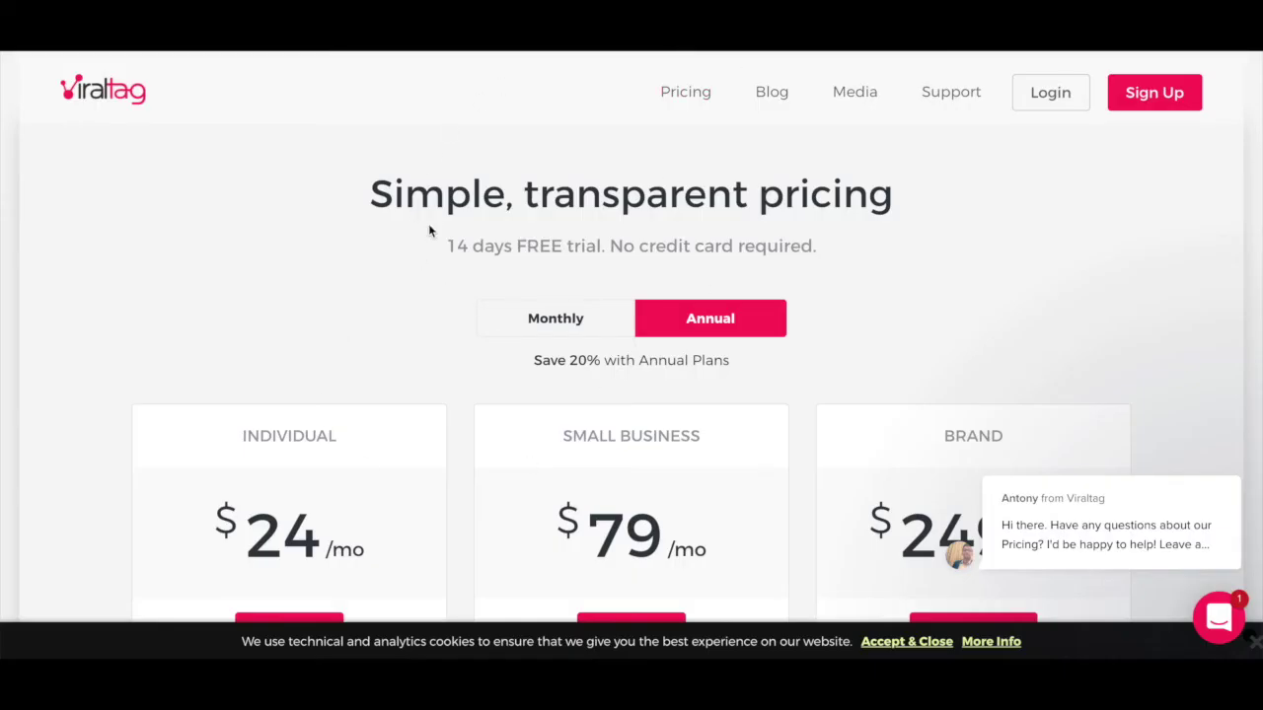
{"action": "key", "text": "alt+Left"}
Scroll the affiliate page down past the 6 minute demo to the FAQ section.
{"action": "scroll", "coordinate": [487, 355], "scroll_direction": "down", "scroll_amount": 4}
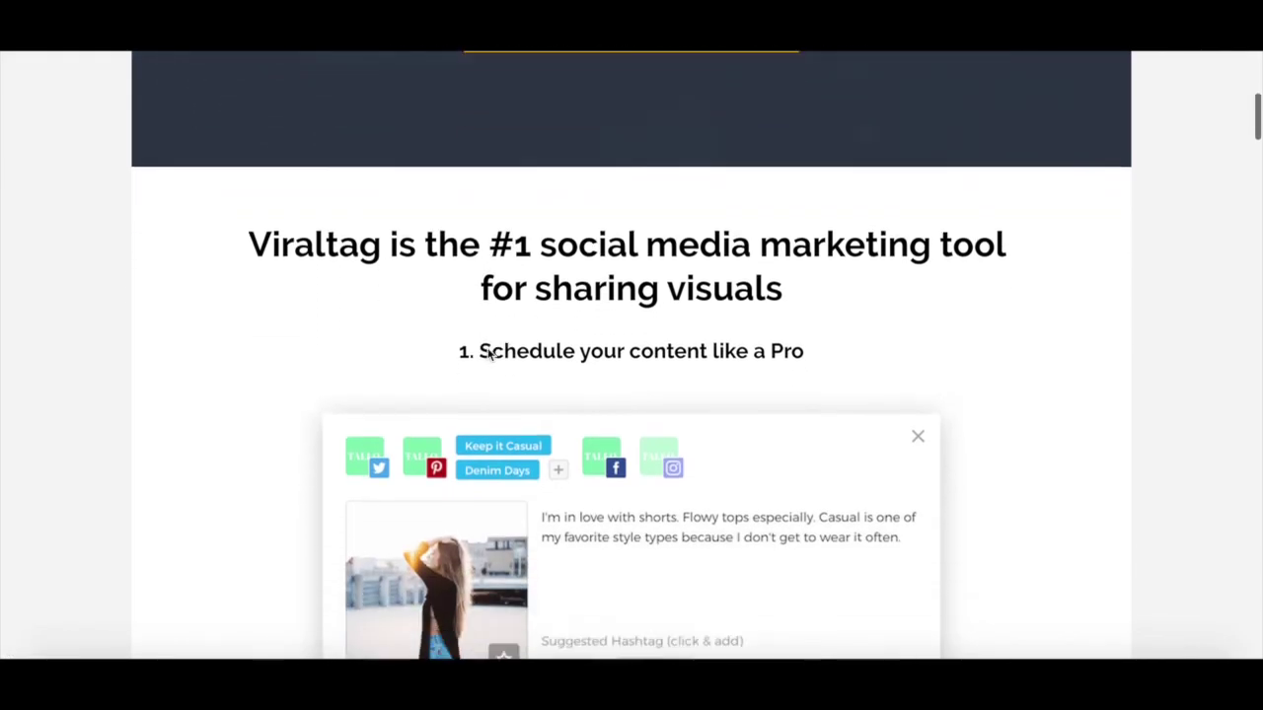
{"action": "scroll", "coordinate": [488, 347], "scroll_direction": "down", "scroll_amount": 10}
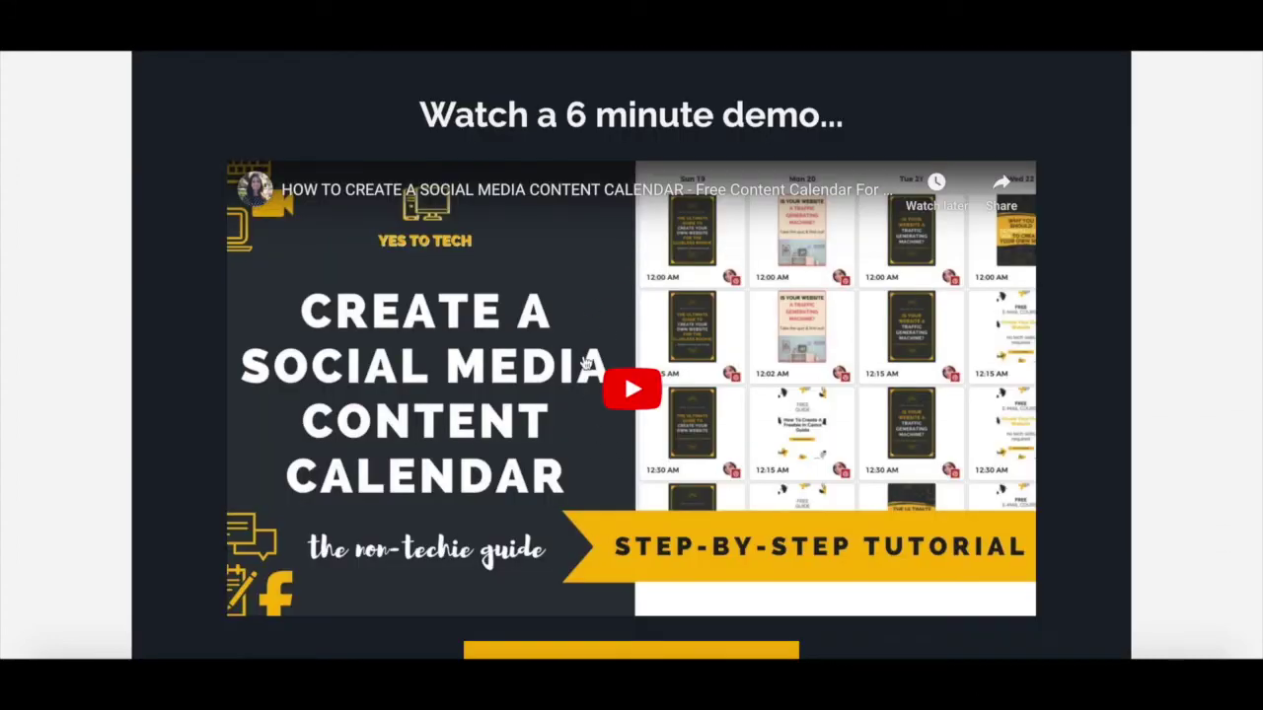
{"action": "scroll", "coordinate": [595, 395], "scroll_direction": "down", "scroll_amount": 8}
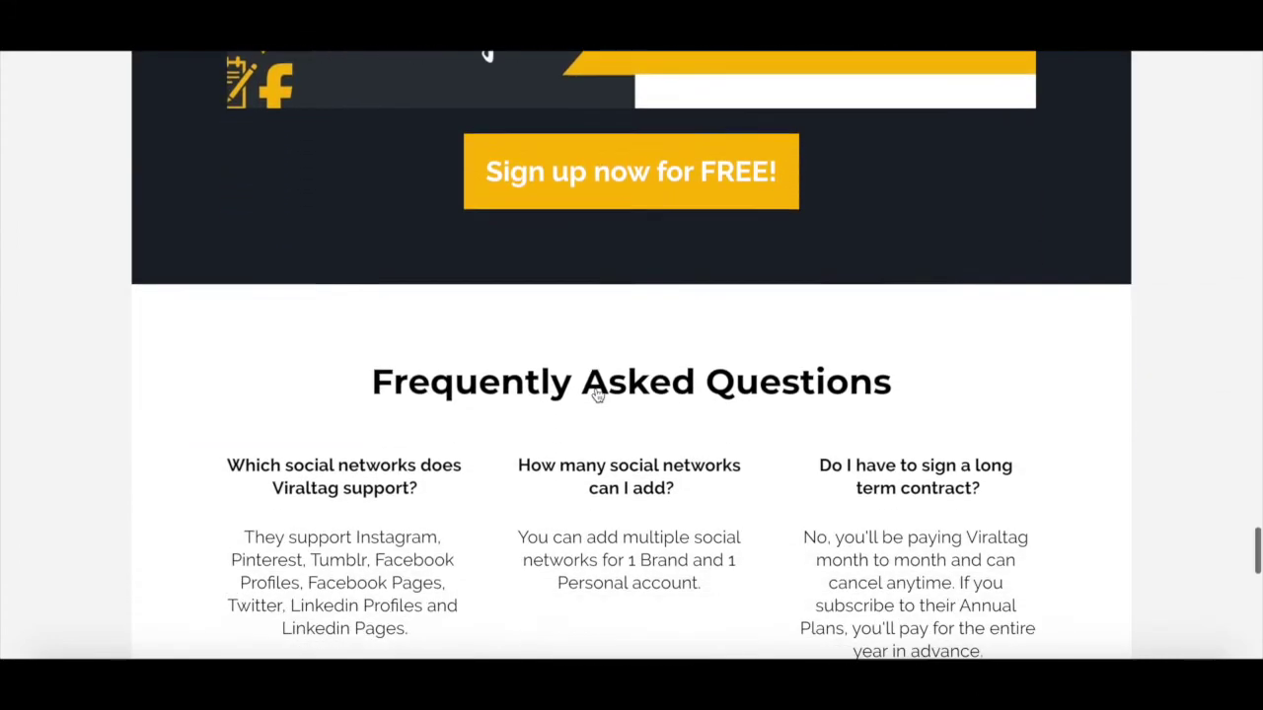